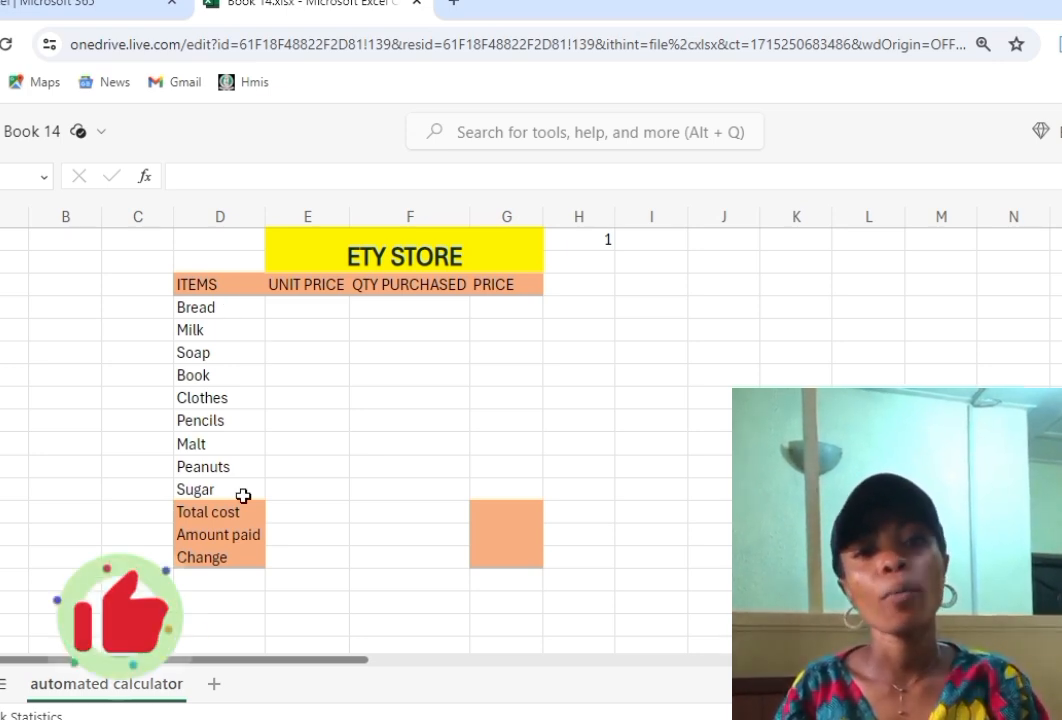
Step: Format the unit price cells from Bread to Sugar as Currency with the ₦ Fulah (Nigeria) symbol, 0 decimal places and red ₦ 1,234 negatives
click(304, 307)
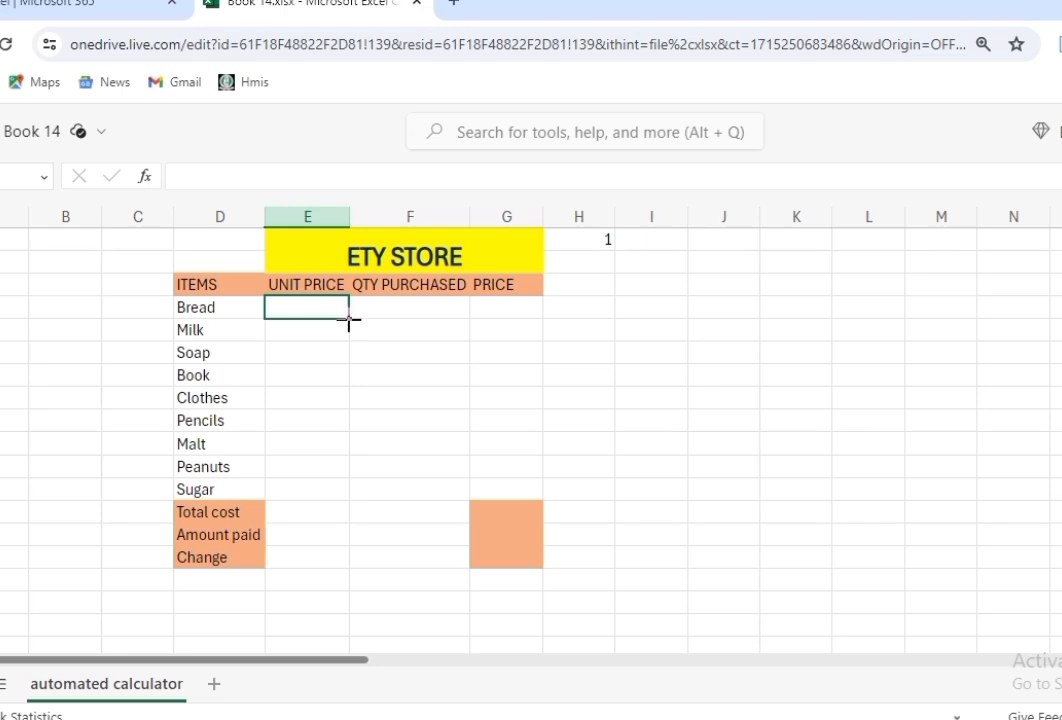
drag(349, 320, 341, 495)
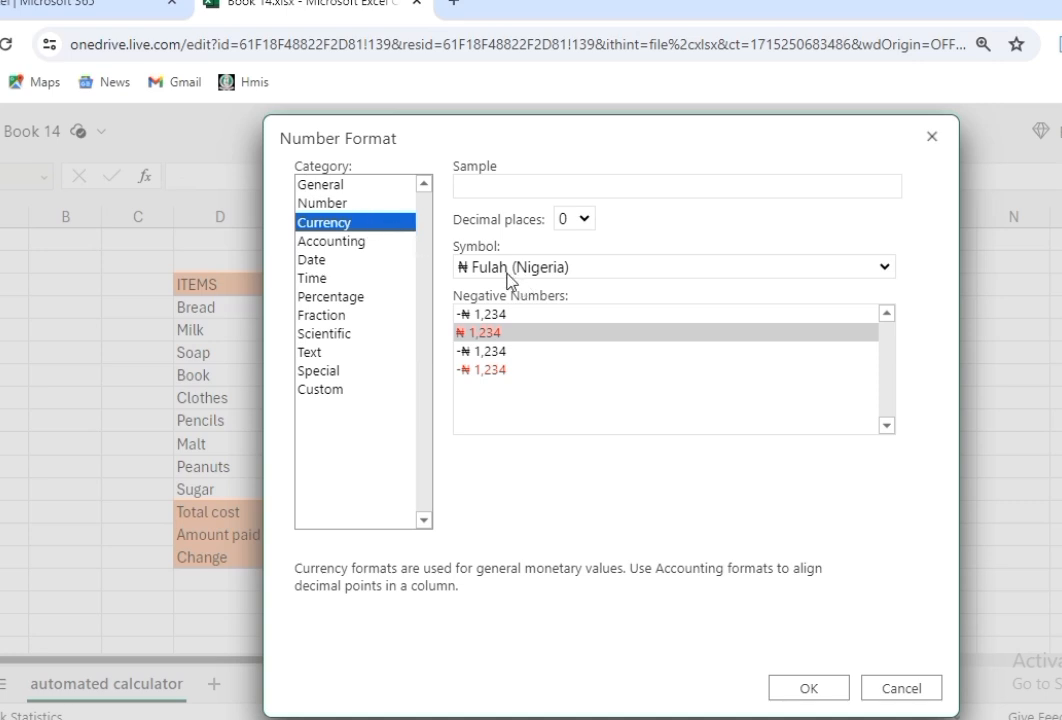
click(484, 338)
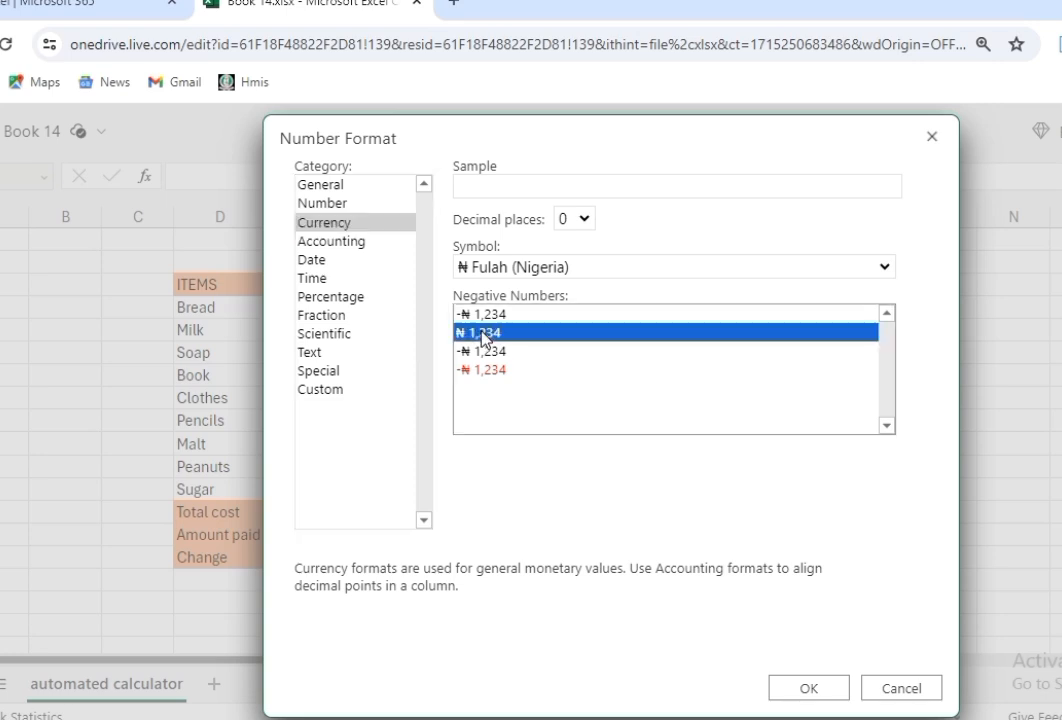
click(585, 220)
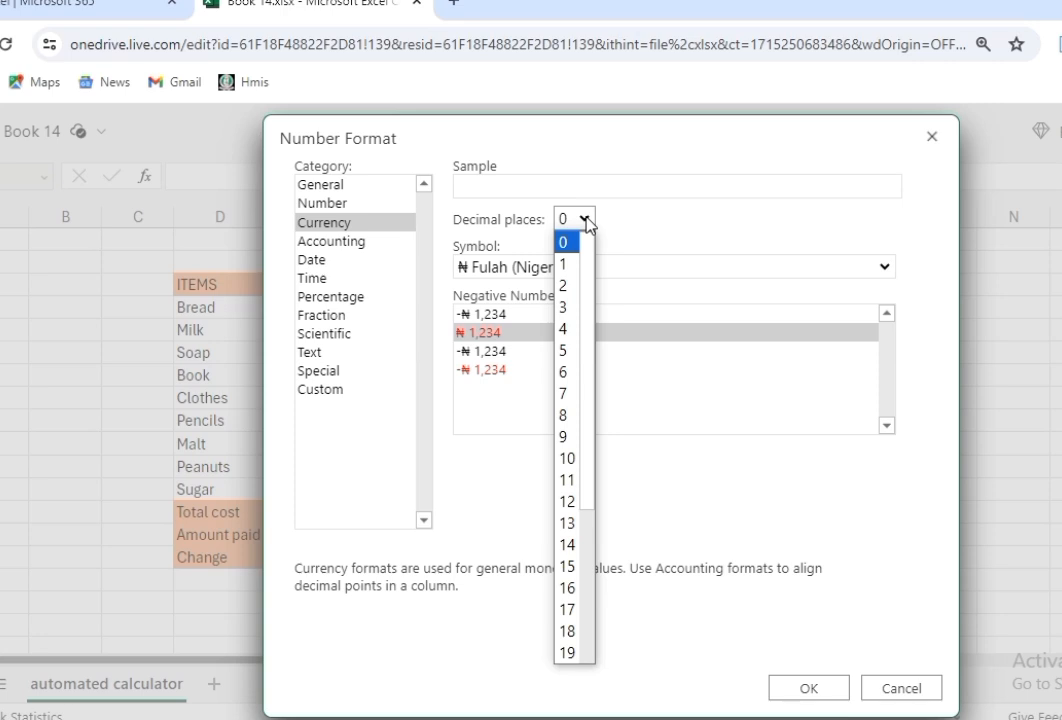
click(566, 266)
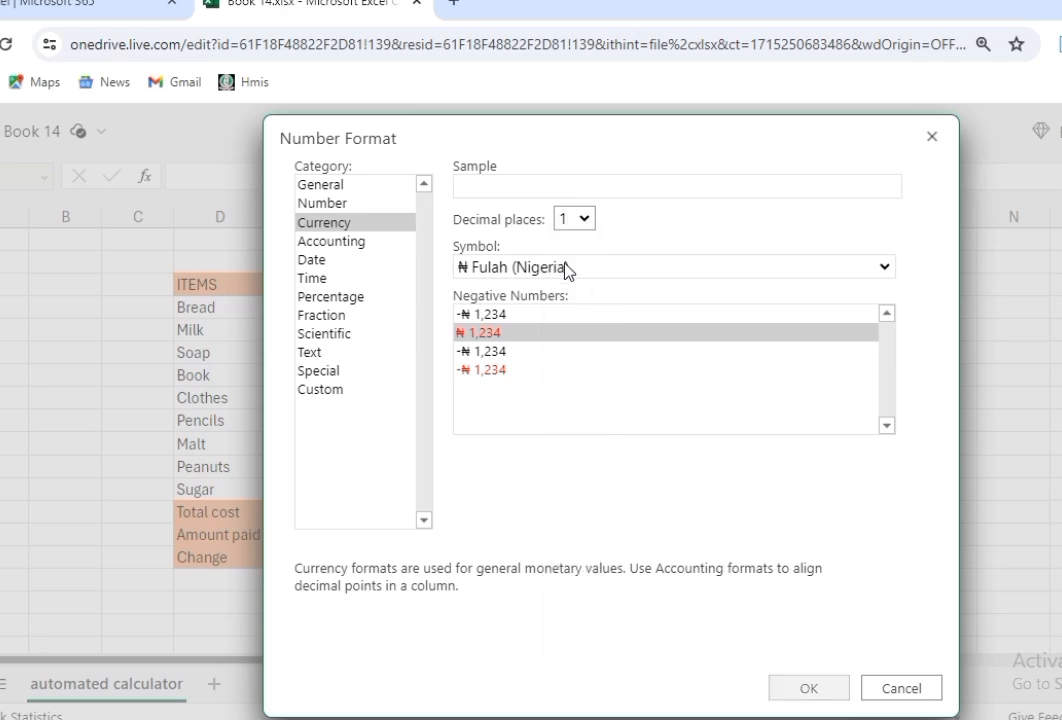
click(585, 220)
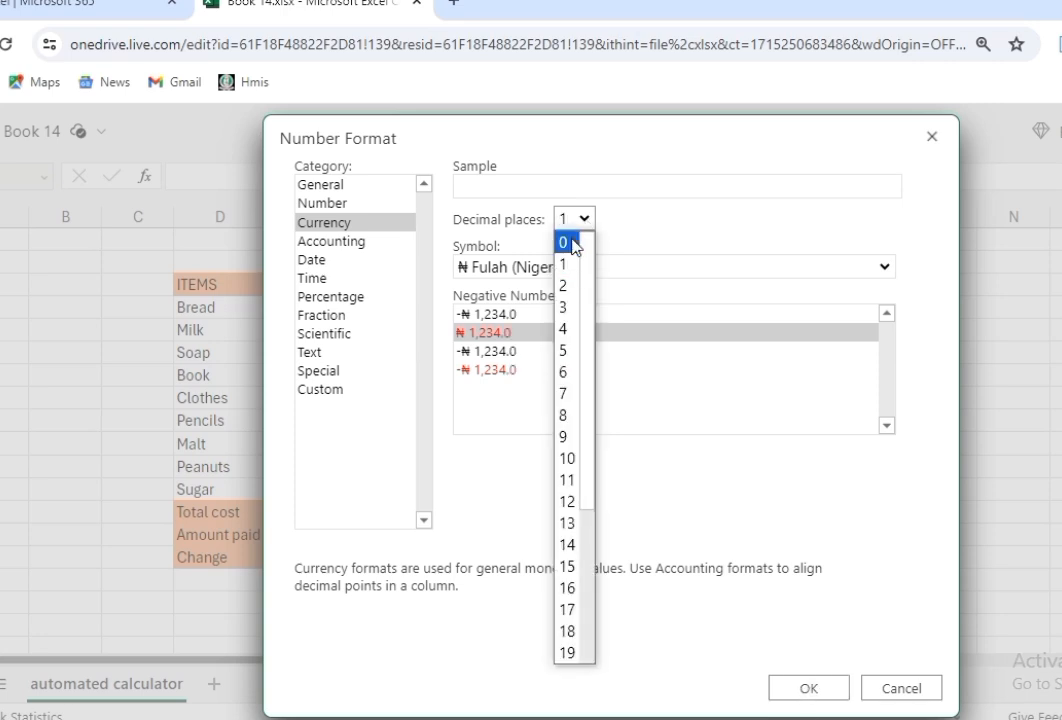
click(574, 244)
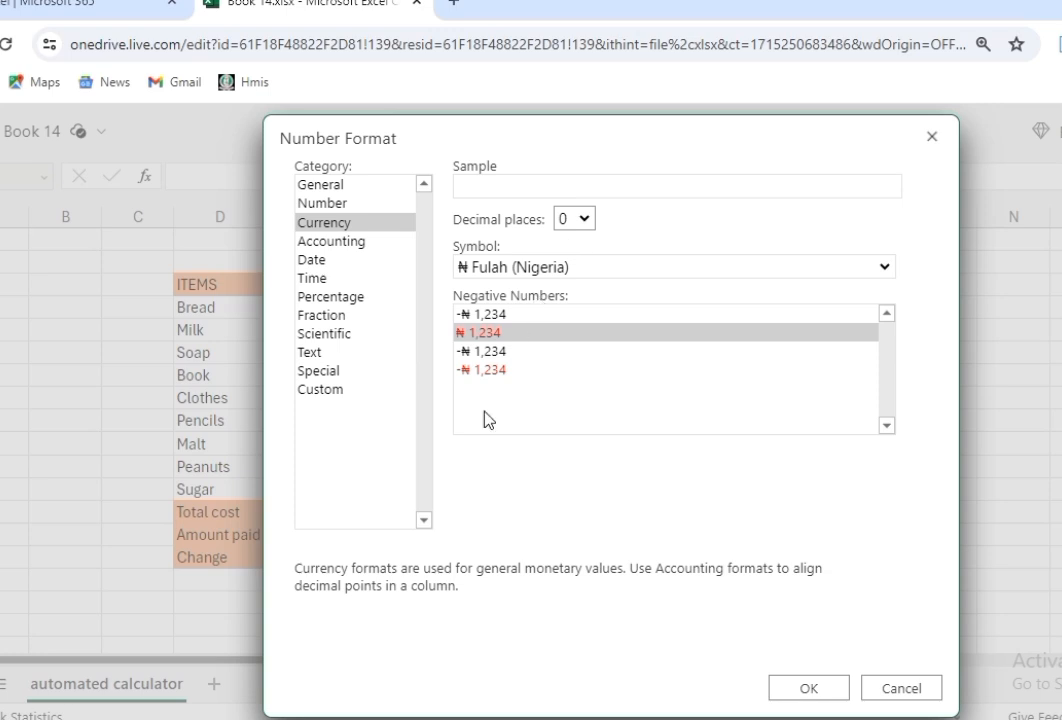
click(805, 689)
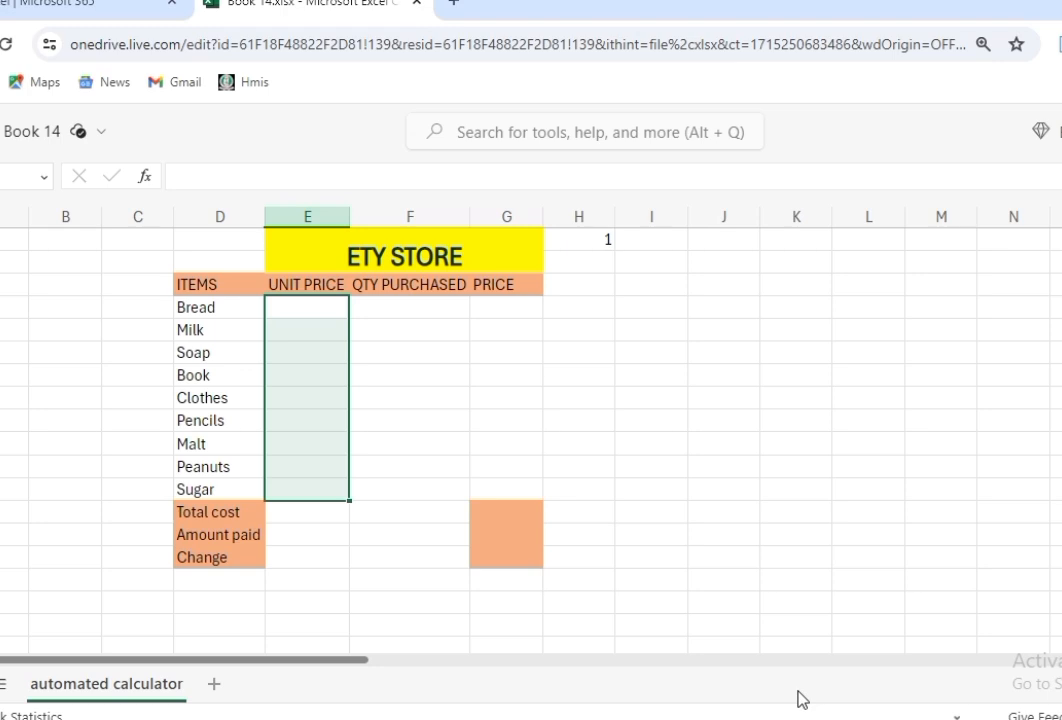
click(390, 442)
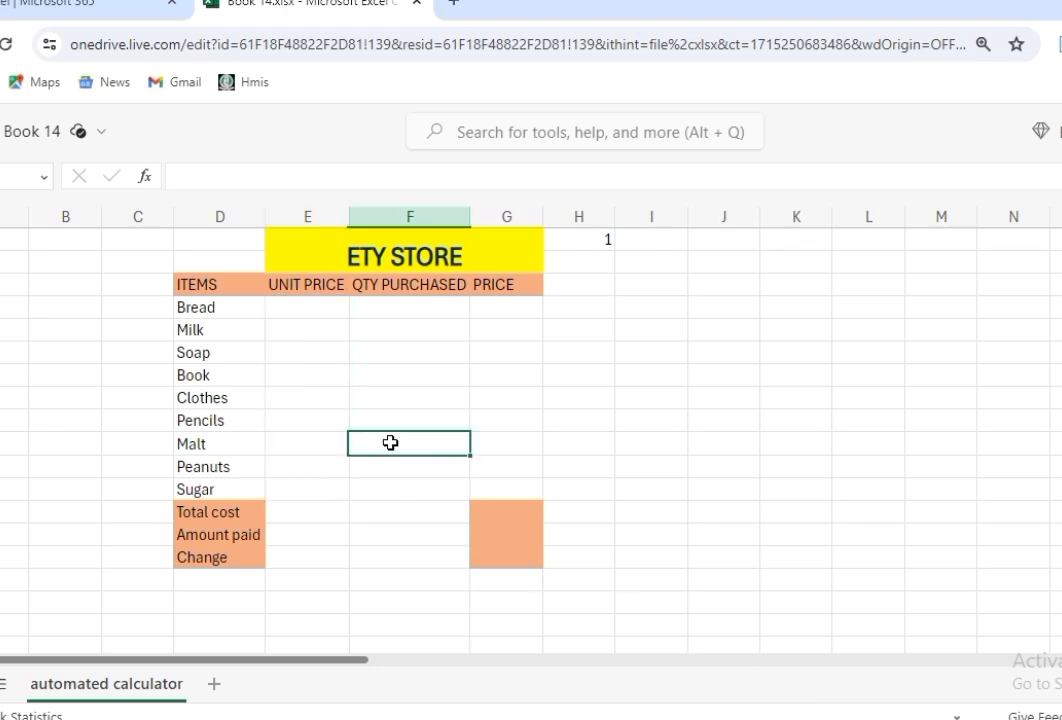
Step: Enter trial unit prices of 5 for Bread and 6 for Milk to test the currency format
click(297, 315)
text(5)
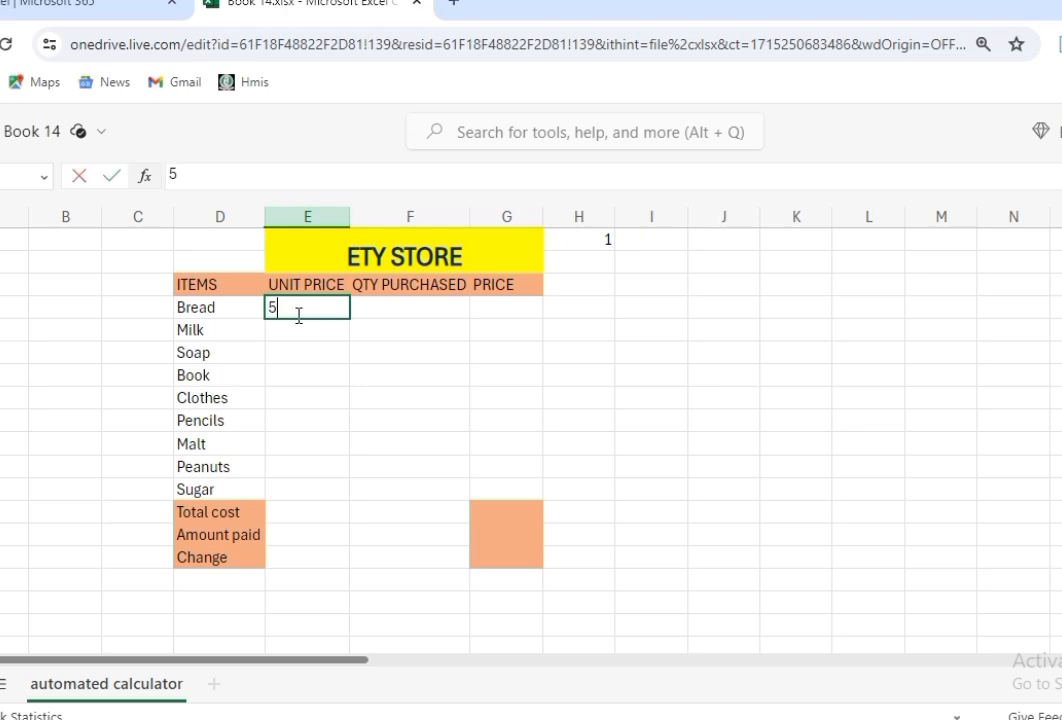
key(Return)
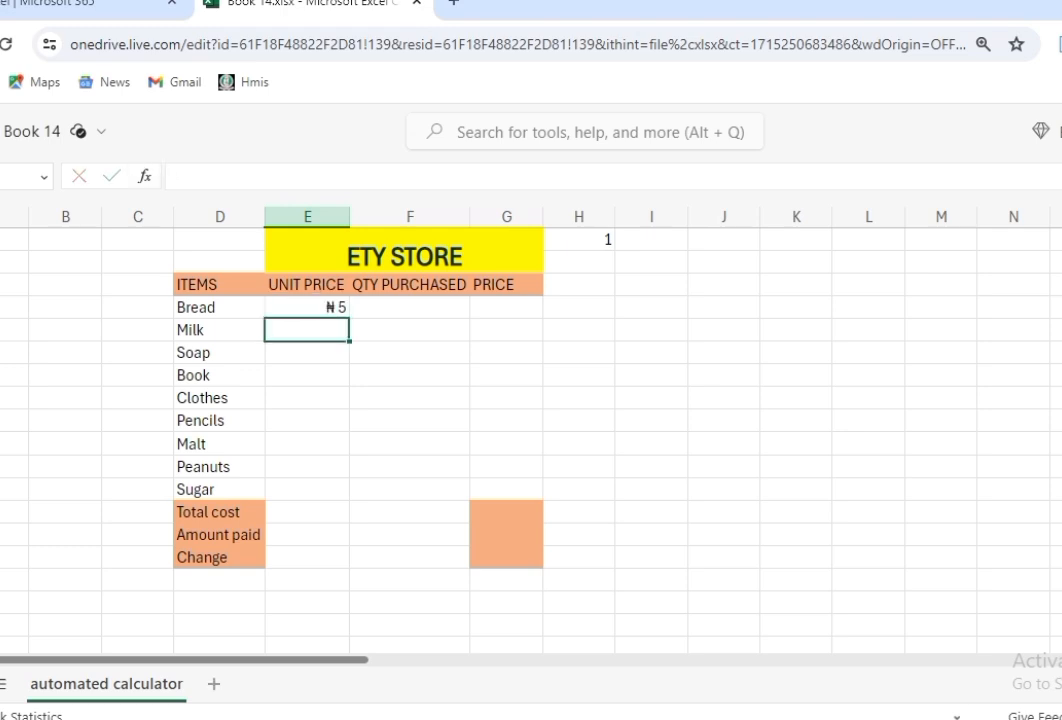
text(6)
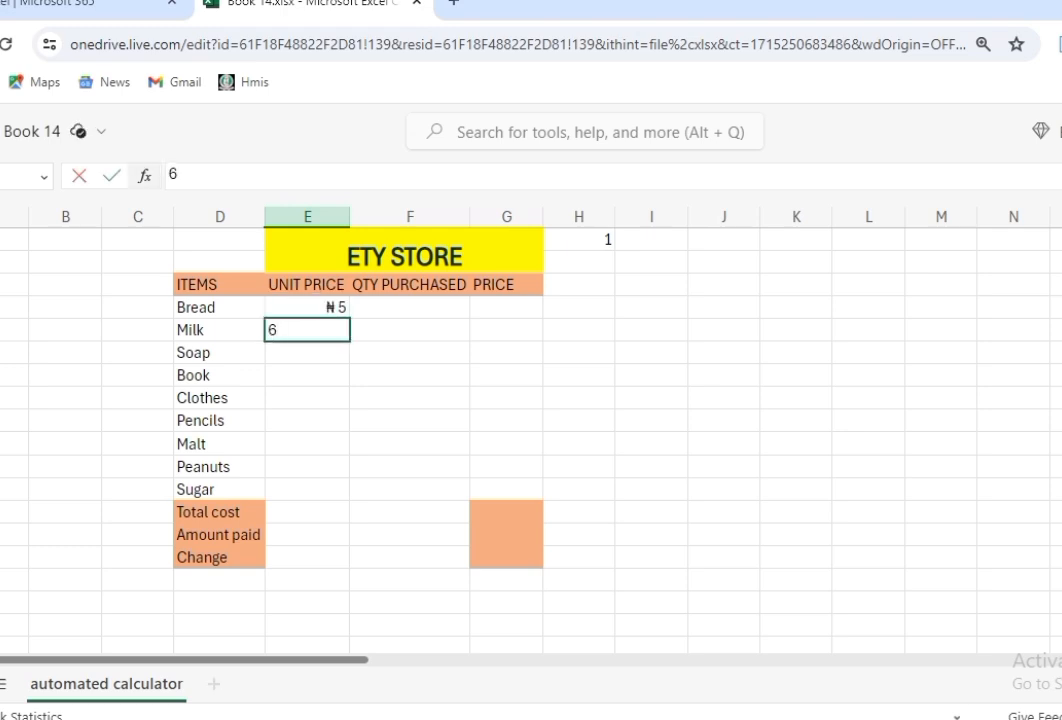
key(Return)
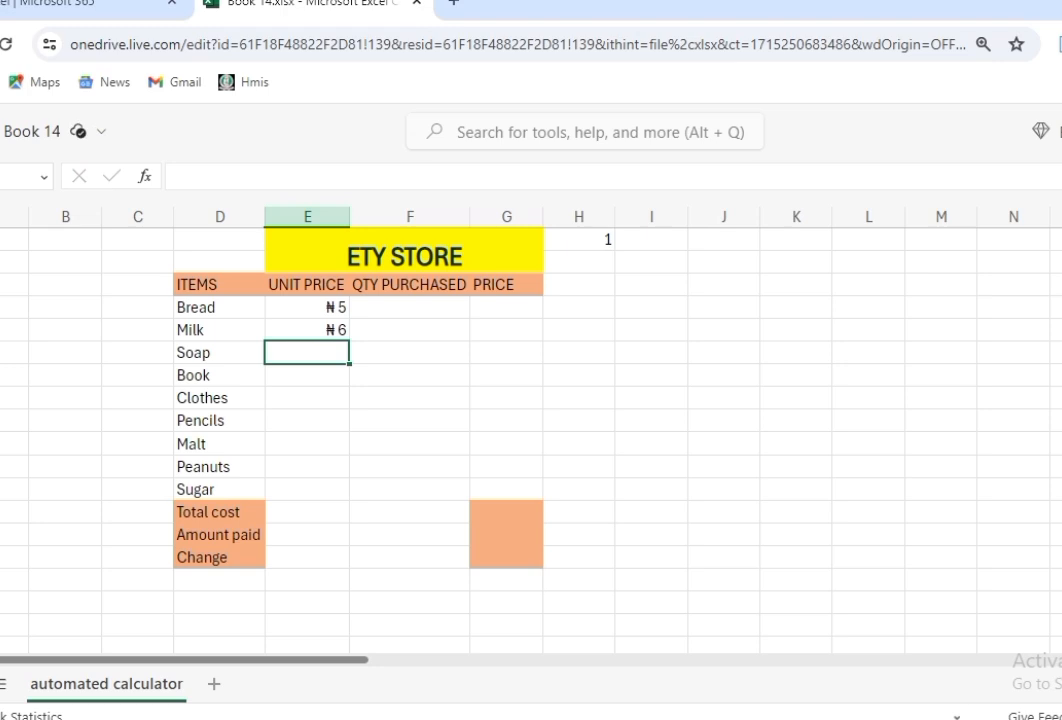
Step: Clear the trial unit prices for Bread and Milk
click(312, 311)
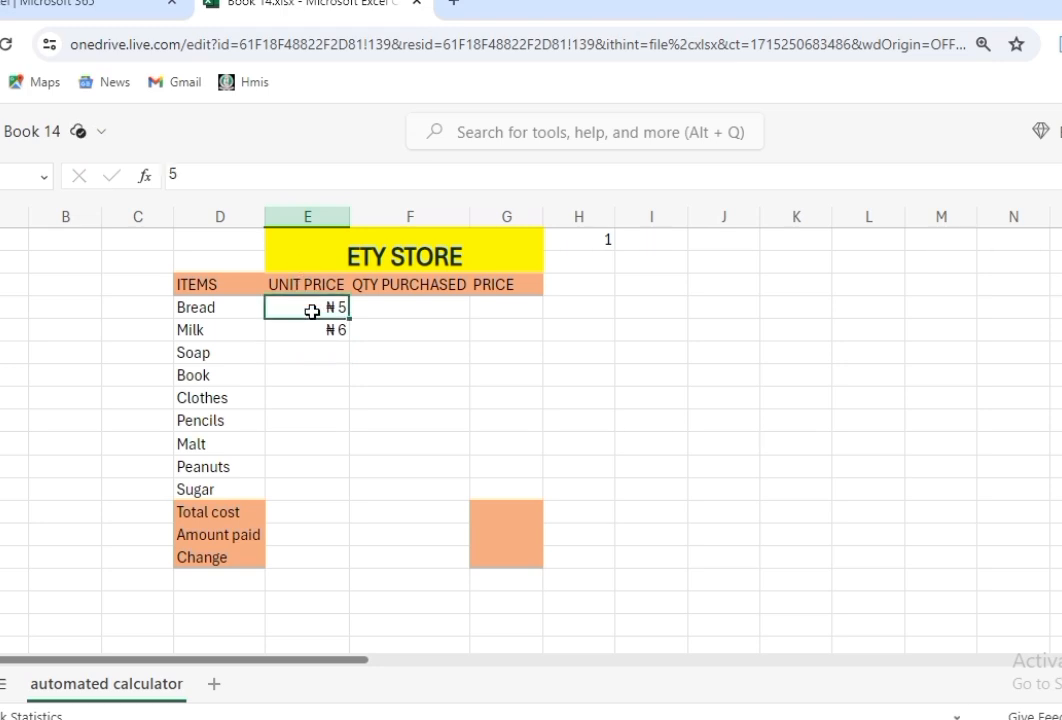
key(Delete)
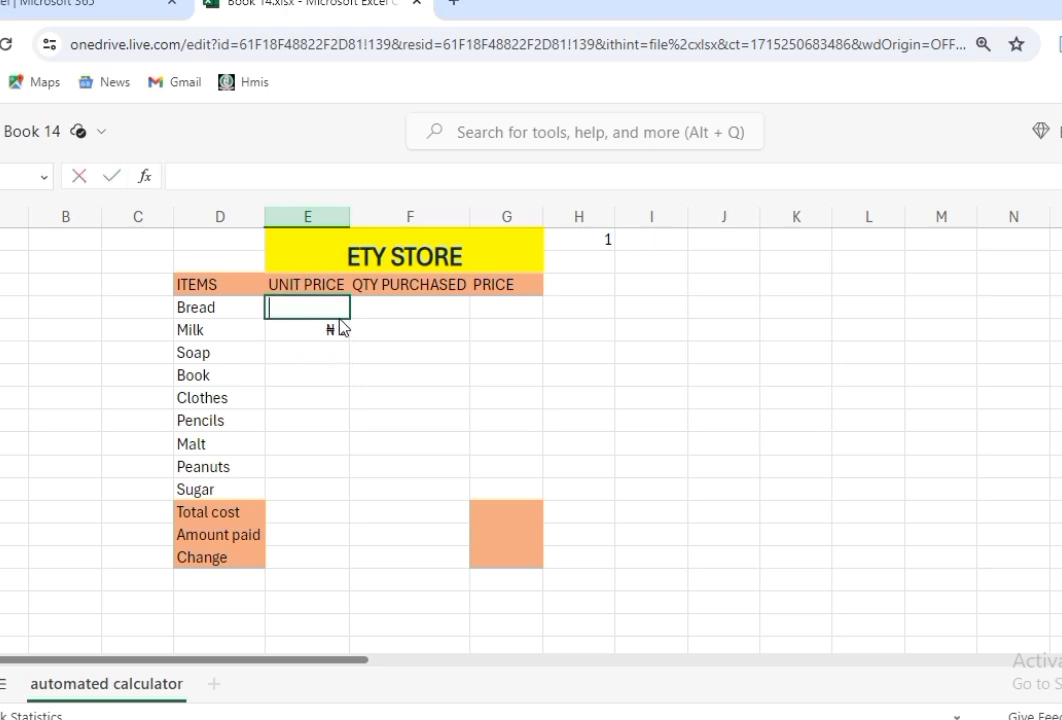
click(337, 328)
key(BackSpace)
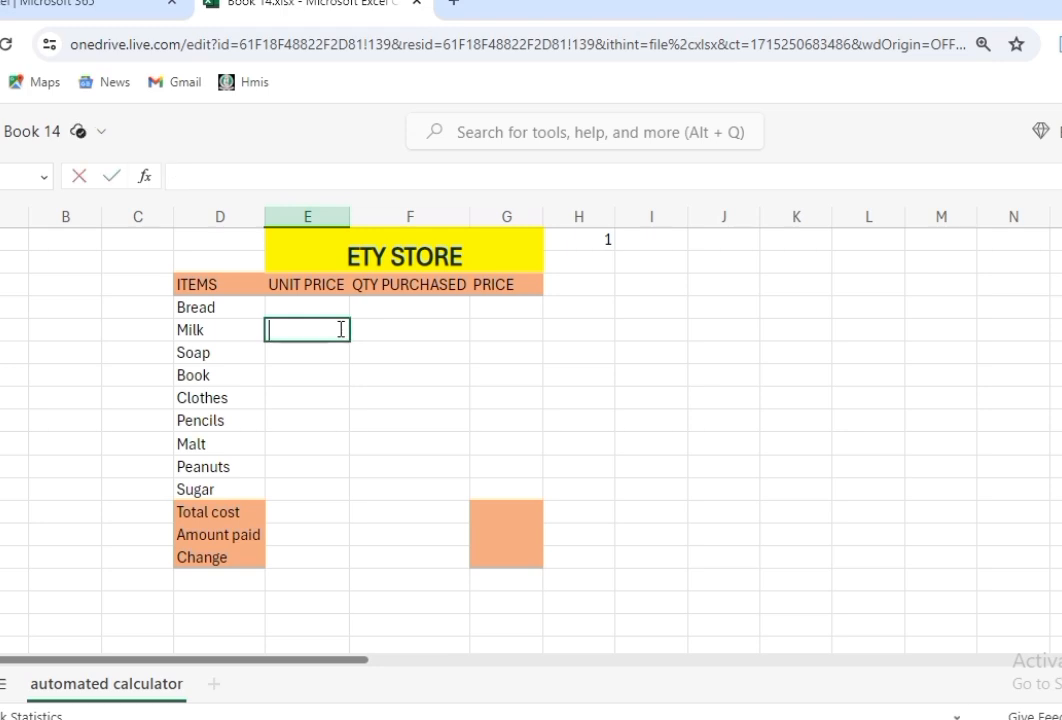
Step: Enter the unit prices: Bread 900, Milk 380, Soap 2000, Book 3300, Clothes 4500, Pencils 350, Malt 700, Peanuts 2200 and Sugar 3550
click(322, 304)
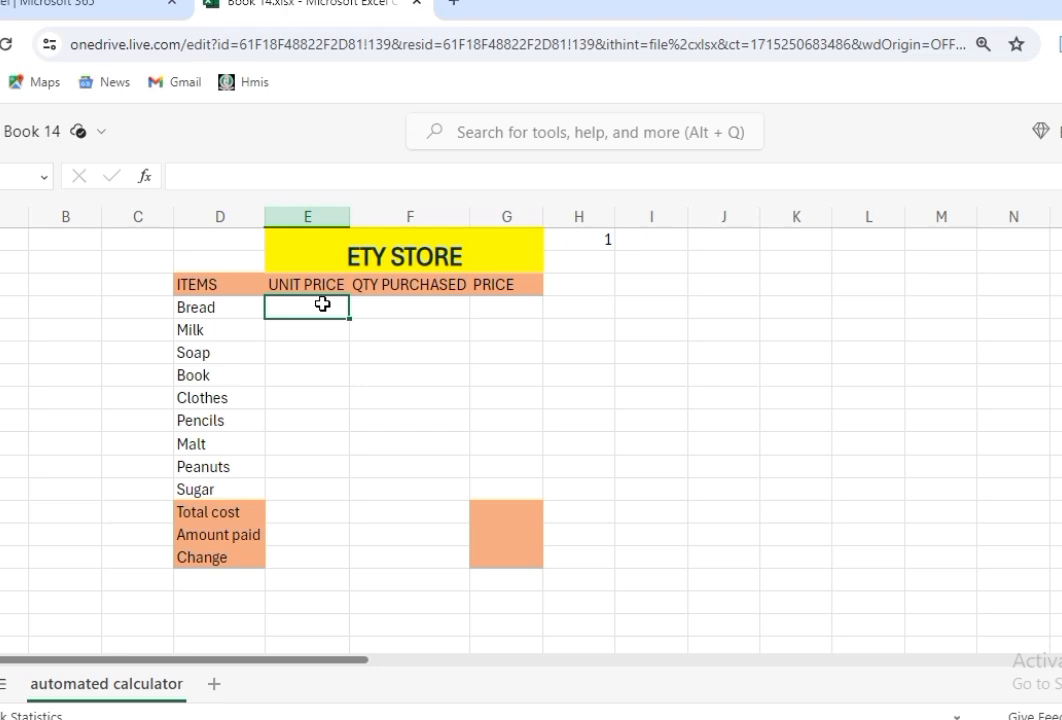
text(900)
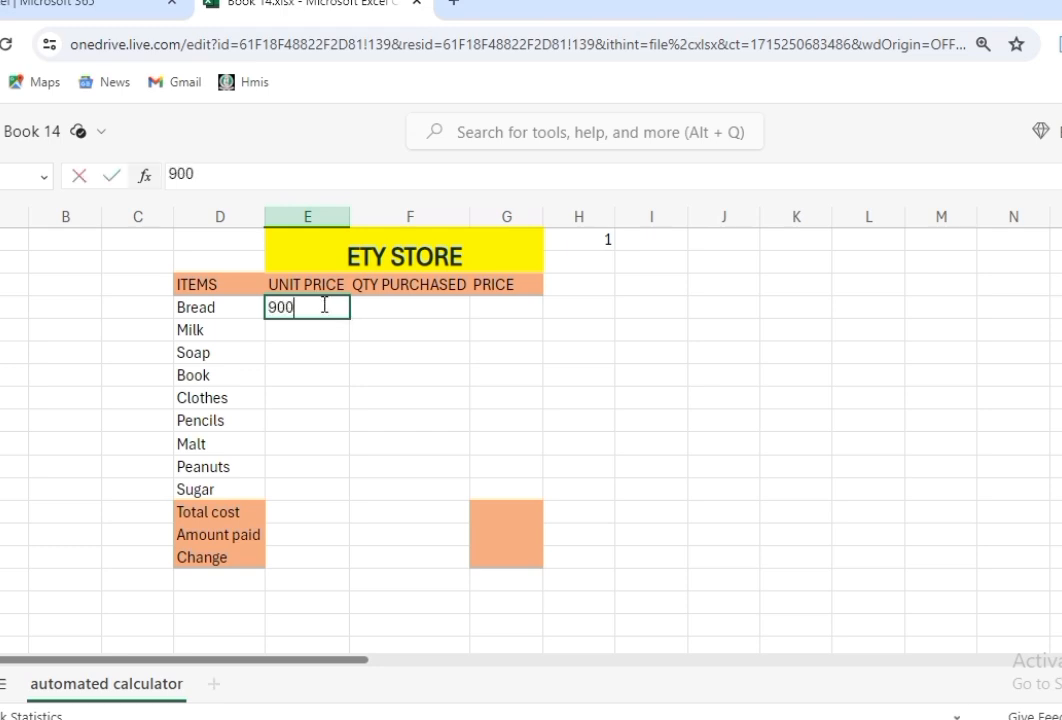
key(Return)
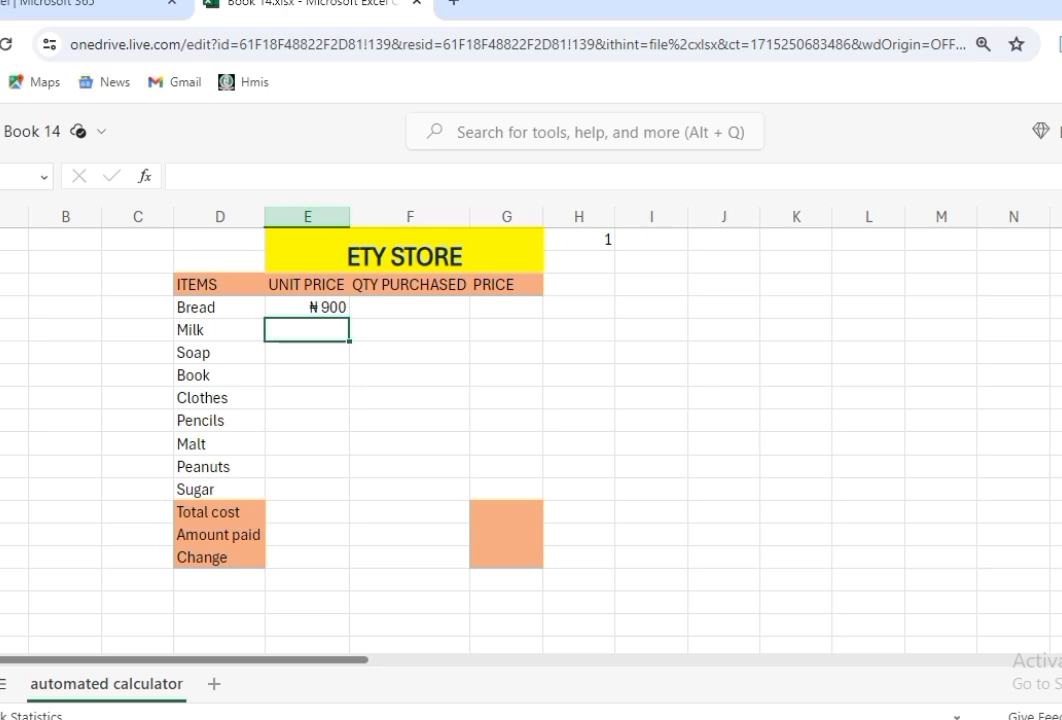
text(3)
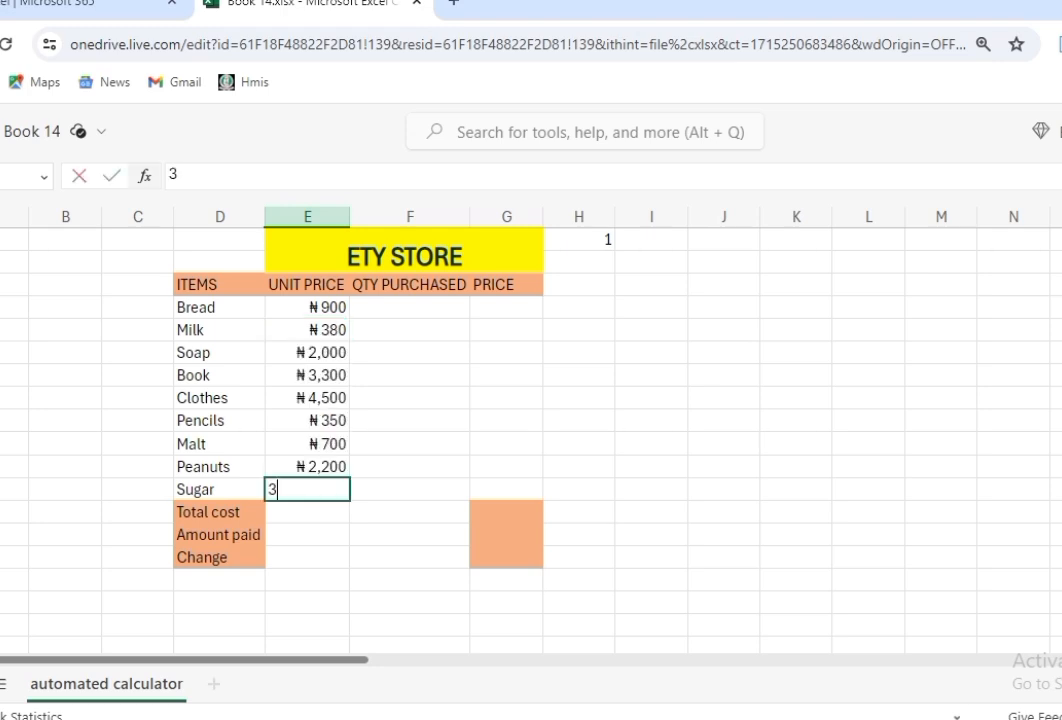
text(550)
click(306, 508)
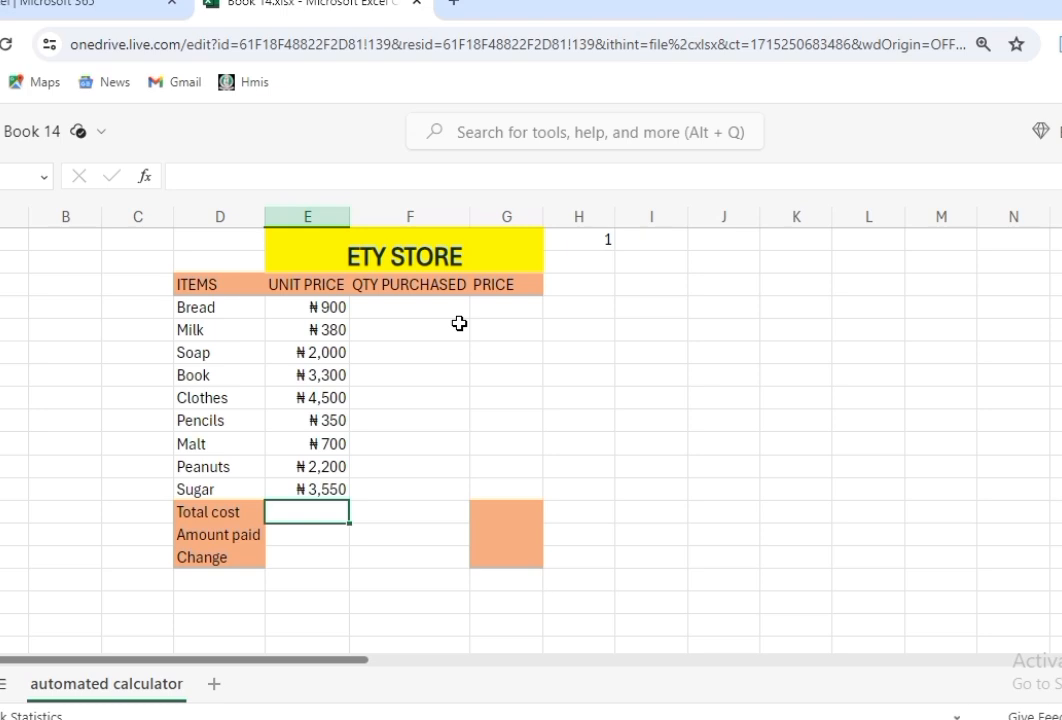
Step: Apply data validation to the quantity purchased cells from Bread to Sugar, allowing only whole numbers greater than 0 and ignoring blanks
click(411, 304)
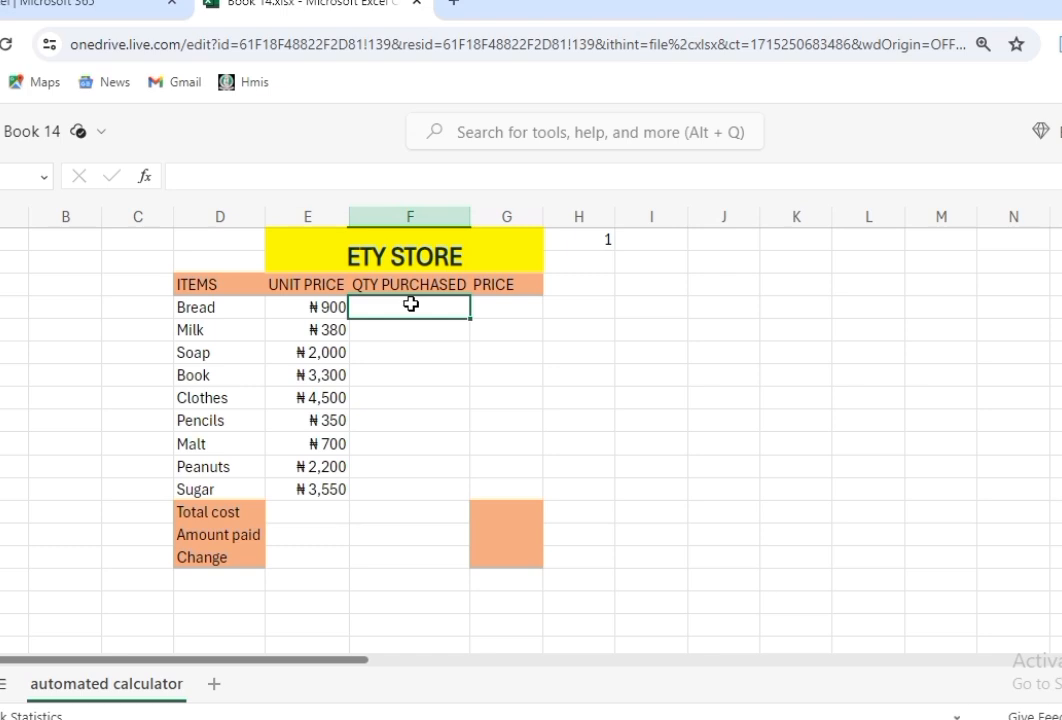
drag(450, 315, 459, 488)
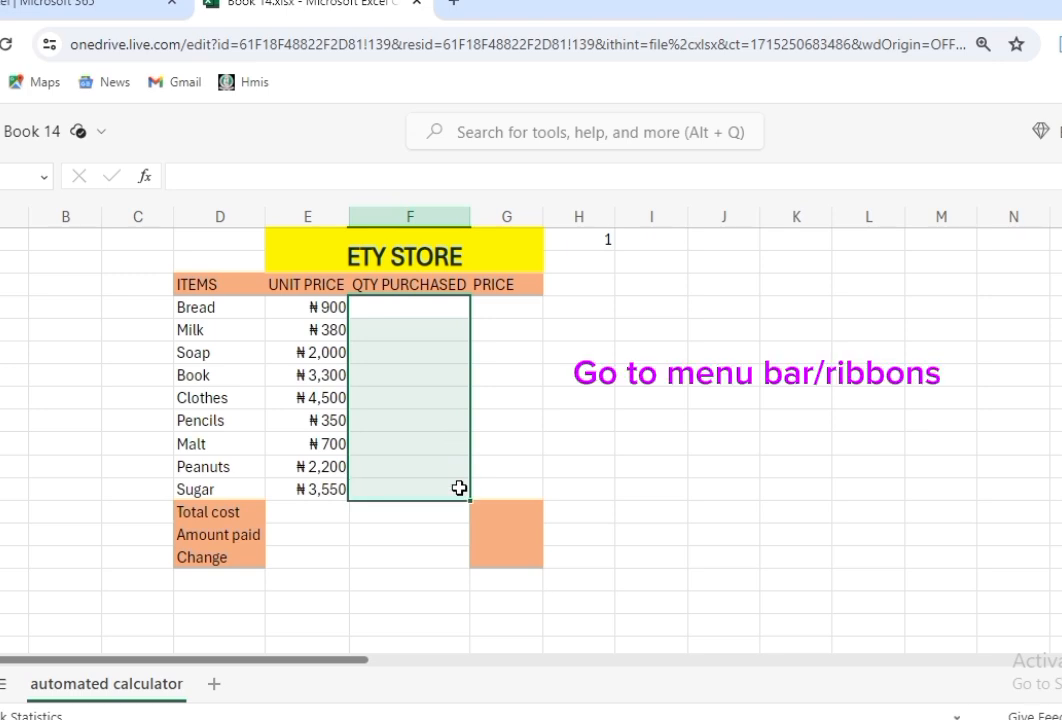
click(129, 131)
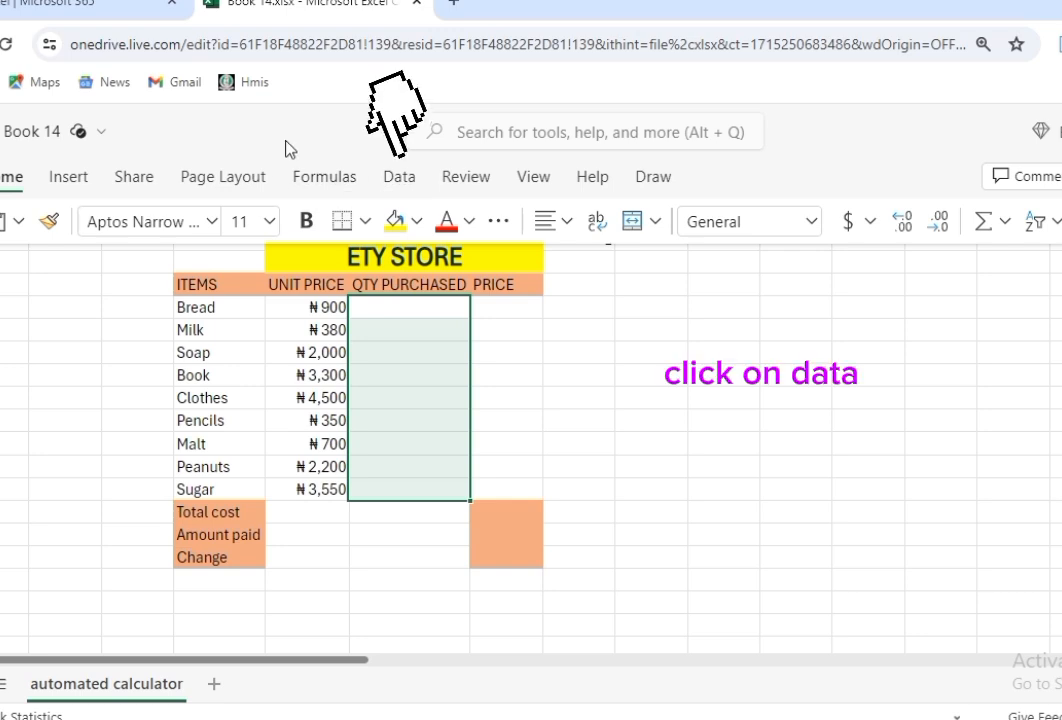
click(405, 178)
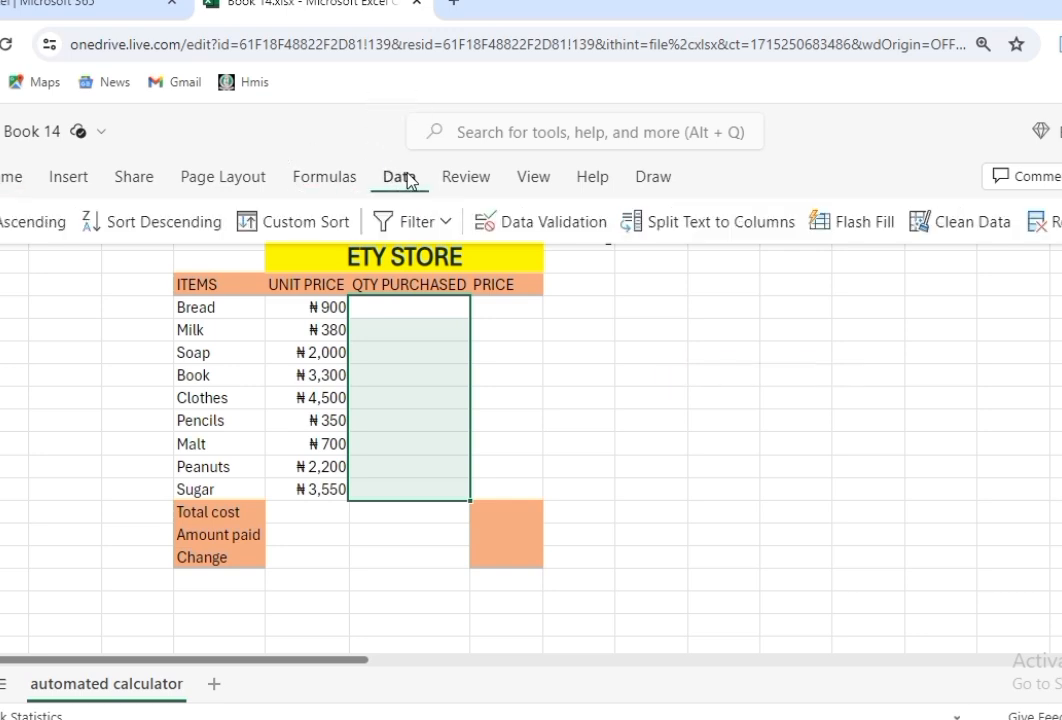
click(570, 226)
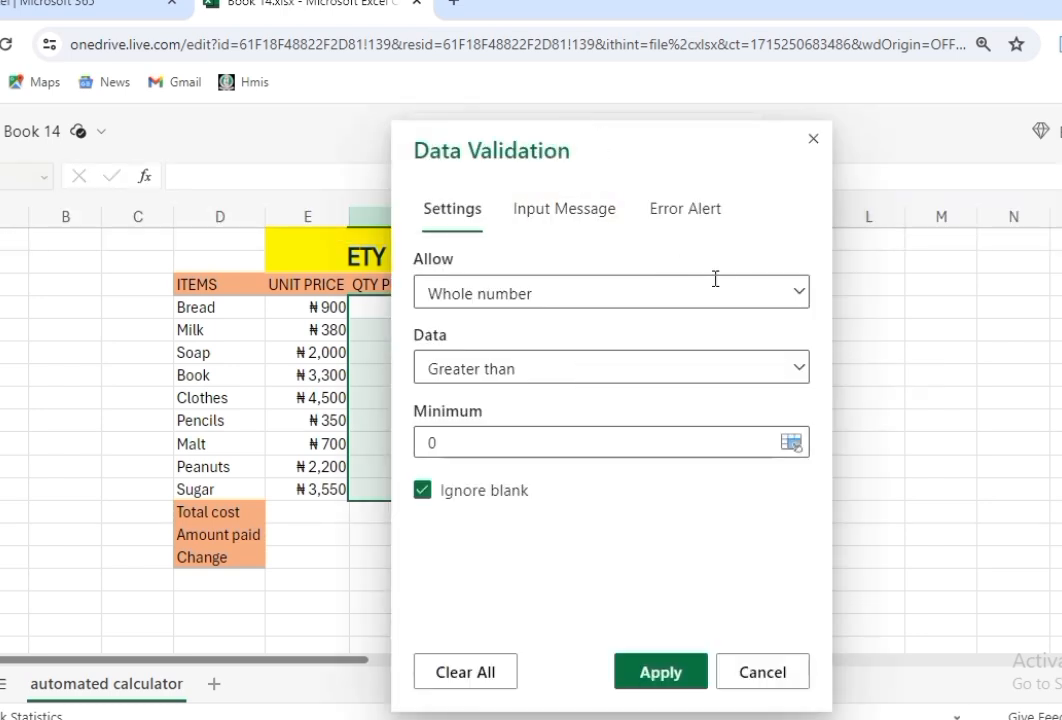
click(799, 292)
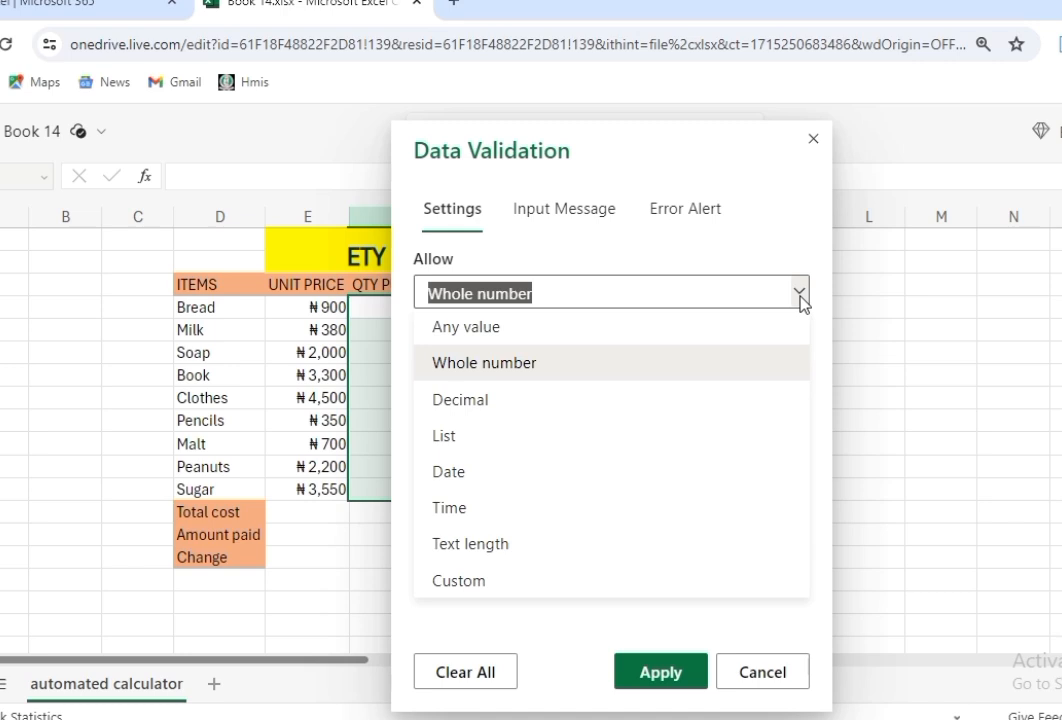
click(800, 294)
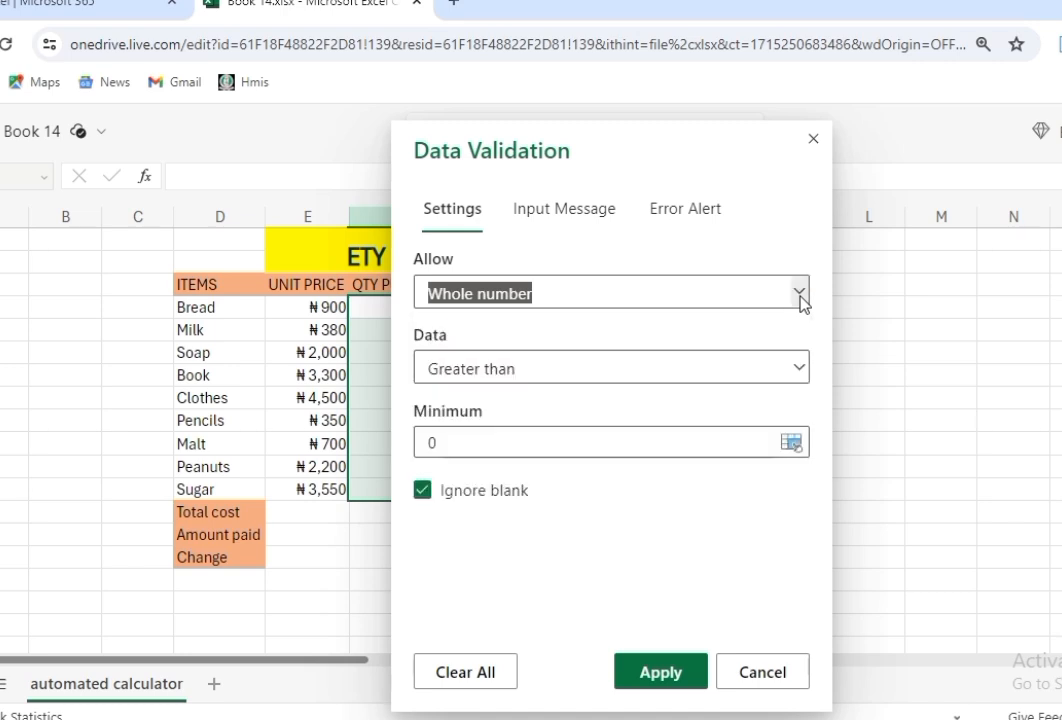
click(800, 369)
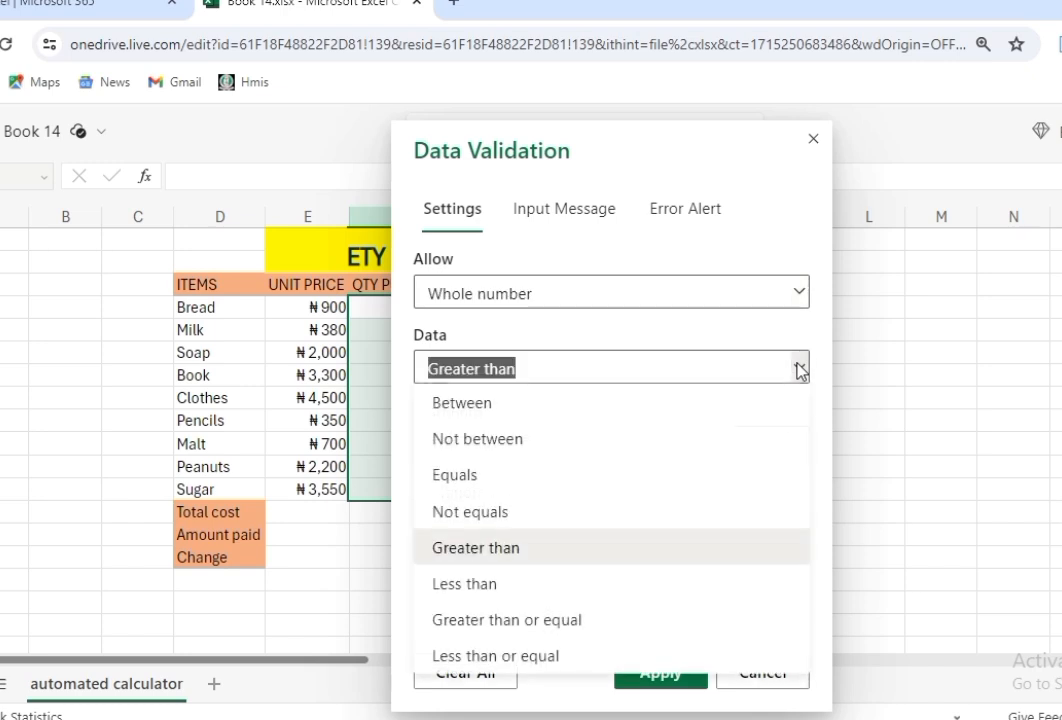
click(661, 368)
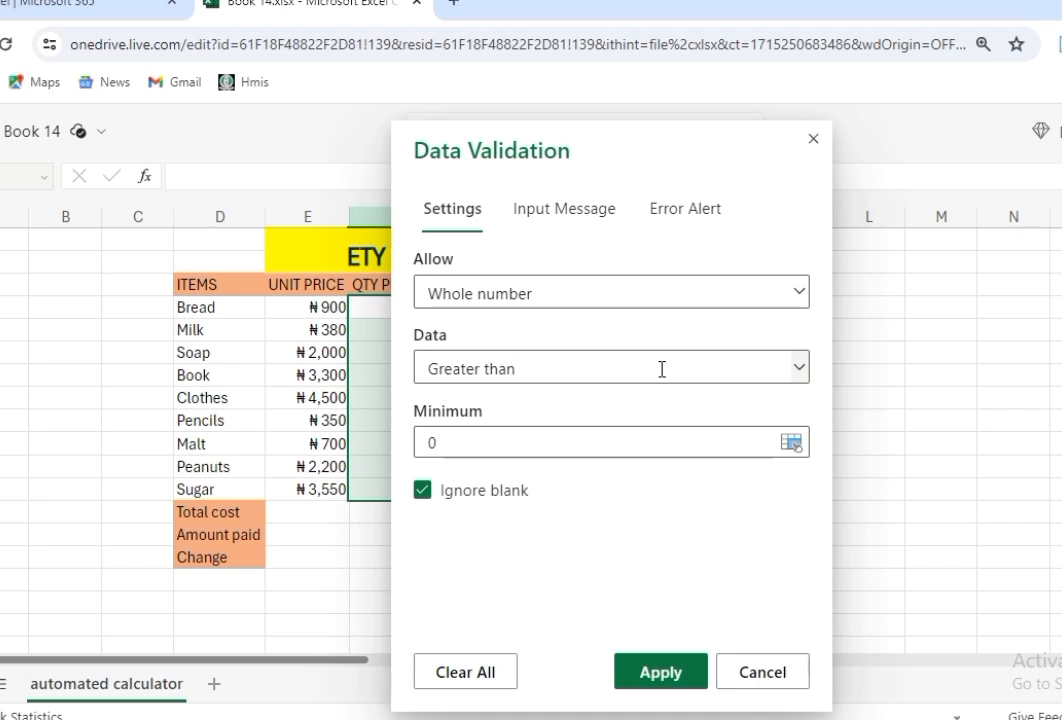
click(579, 443)
click(657, 672)
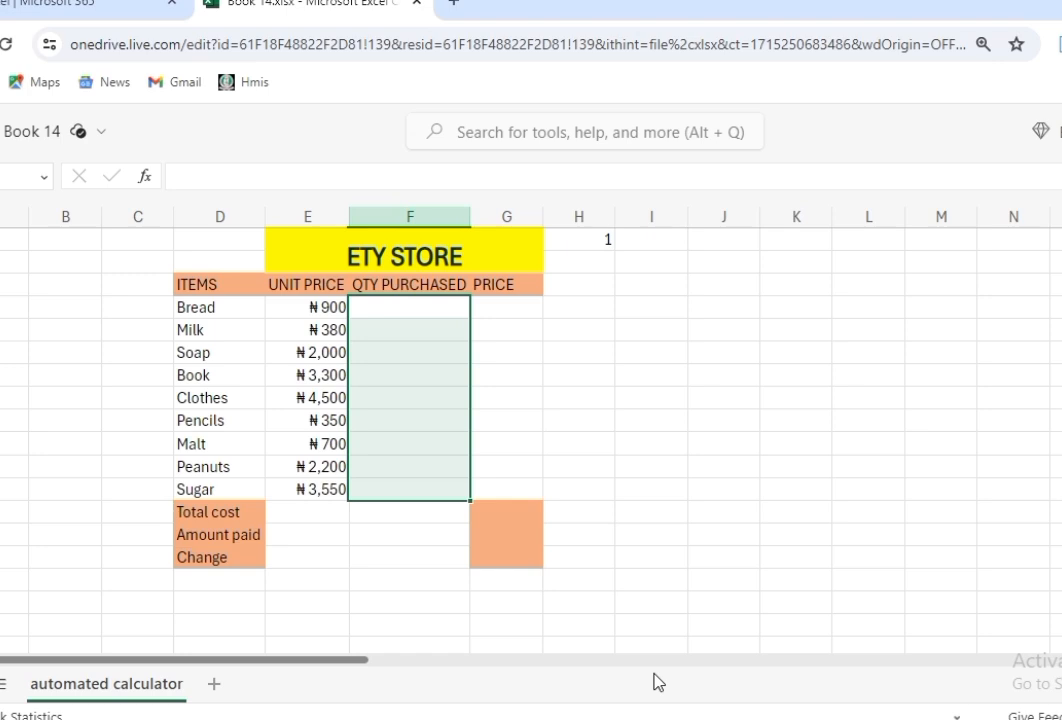
Step: Calculate Bread's price as unit price times quantity purchased with =E4*F4, and fill the formula down through Sugar
click(521, 316)
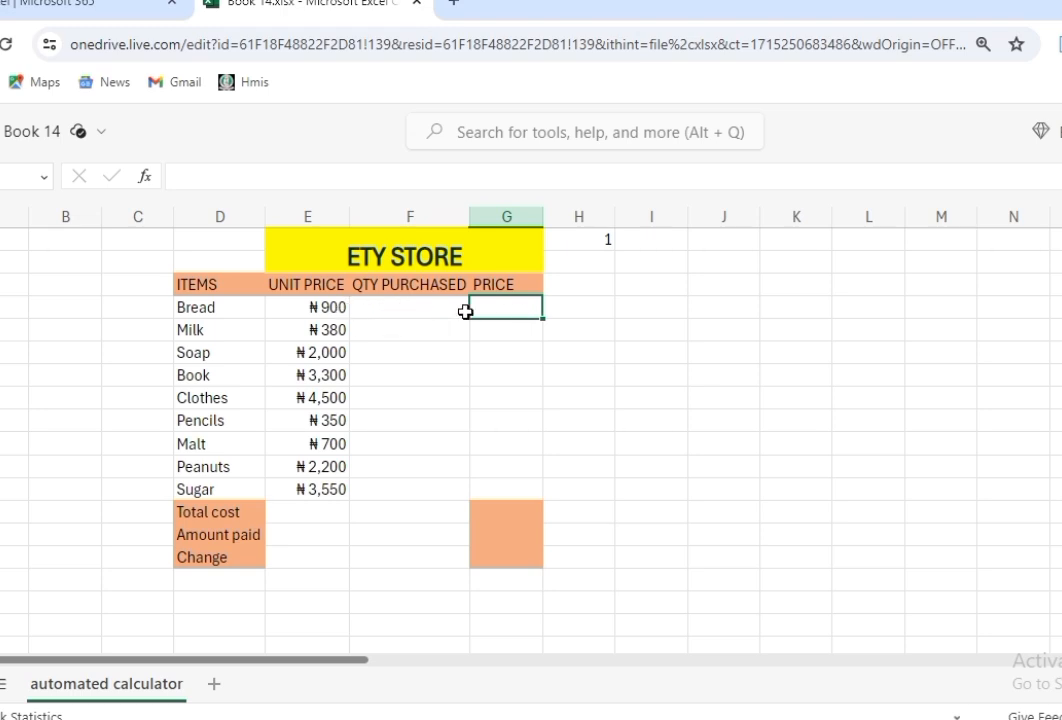
text(=)
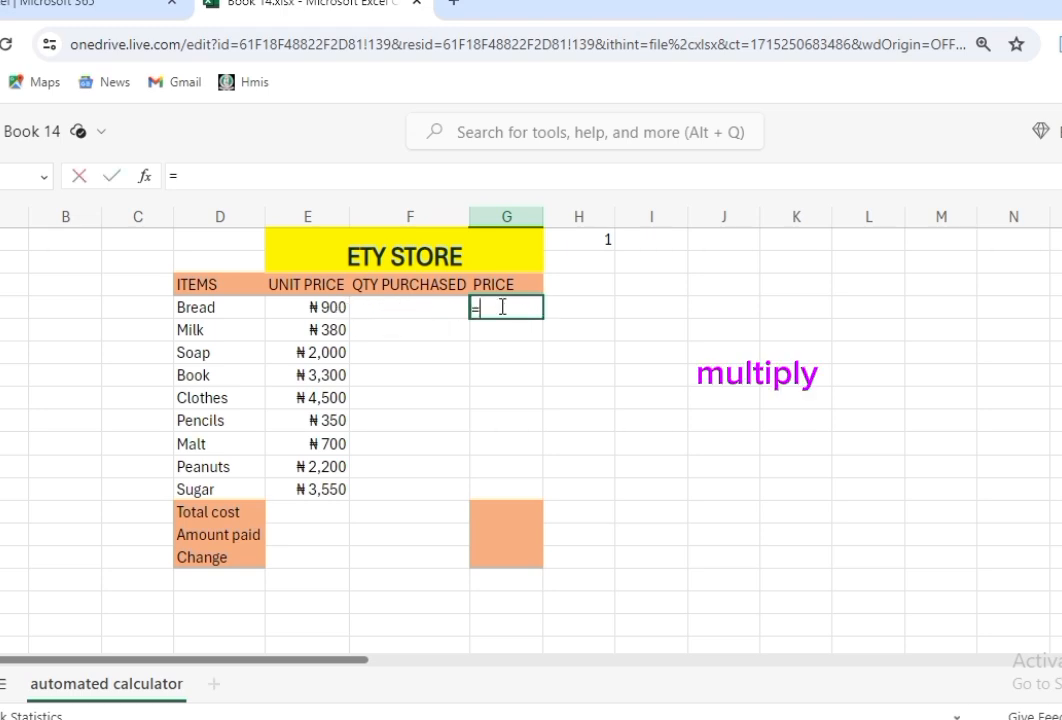
click(314, 304)
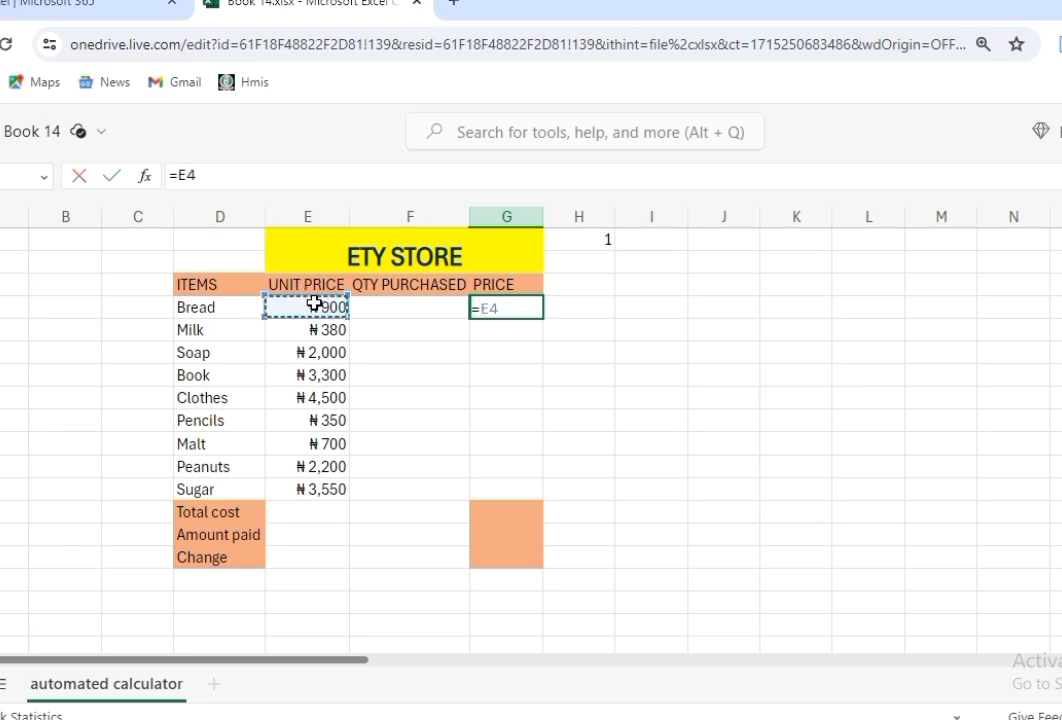
text(*)
click(385, 308)
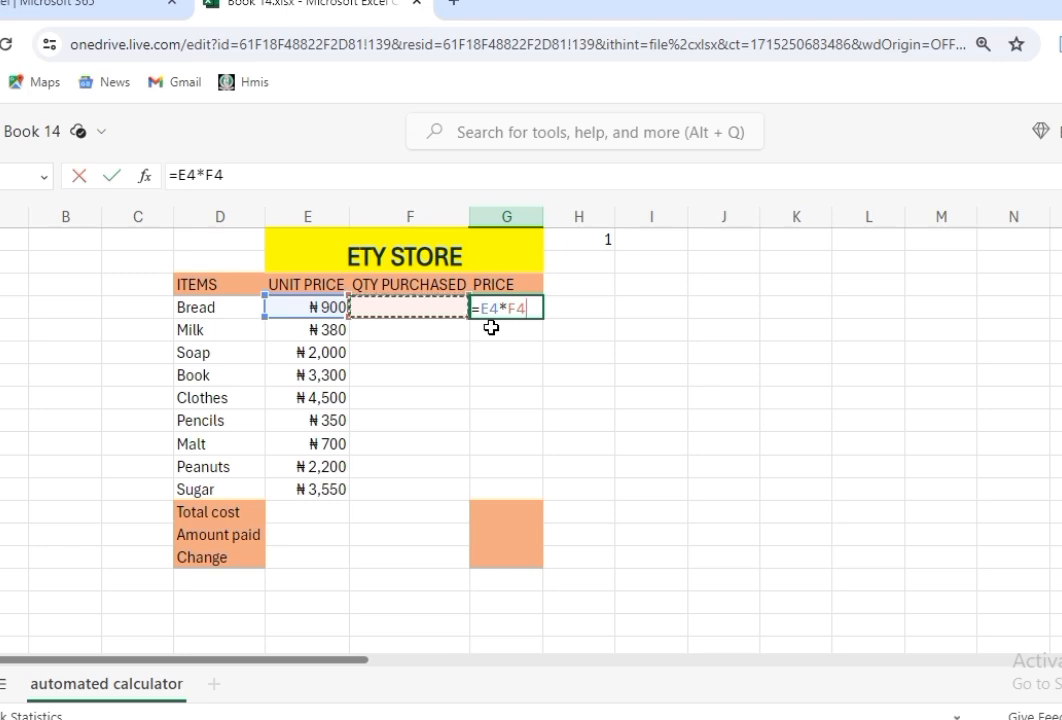
key(Return)
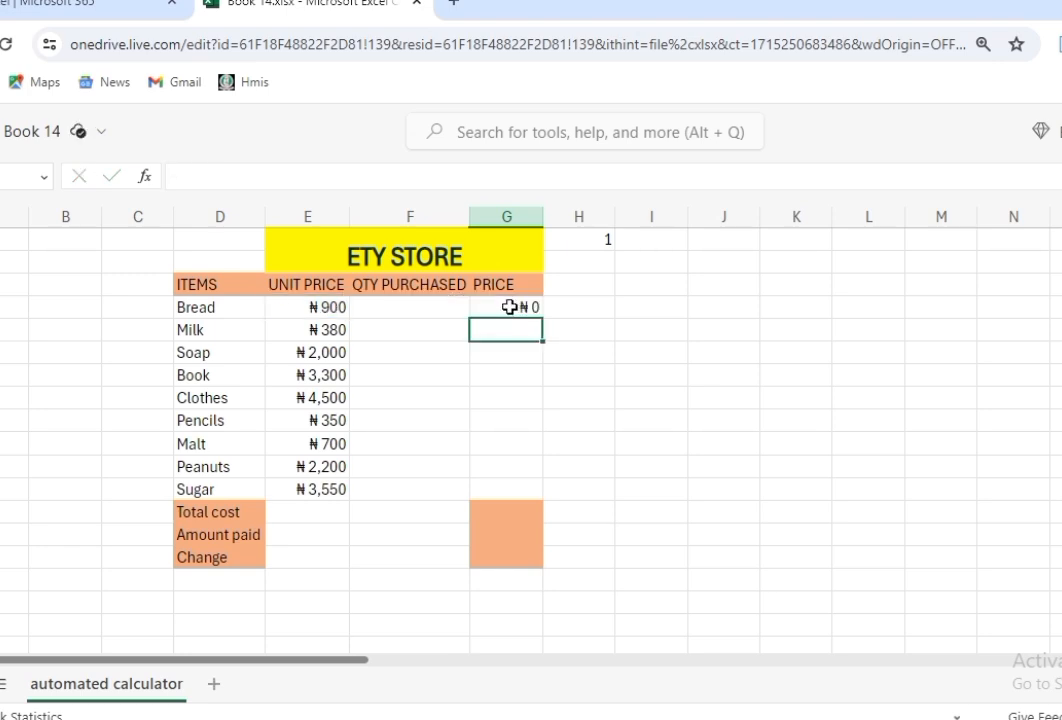
click(511, 307)
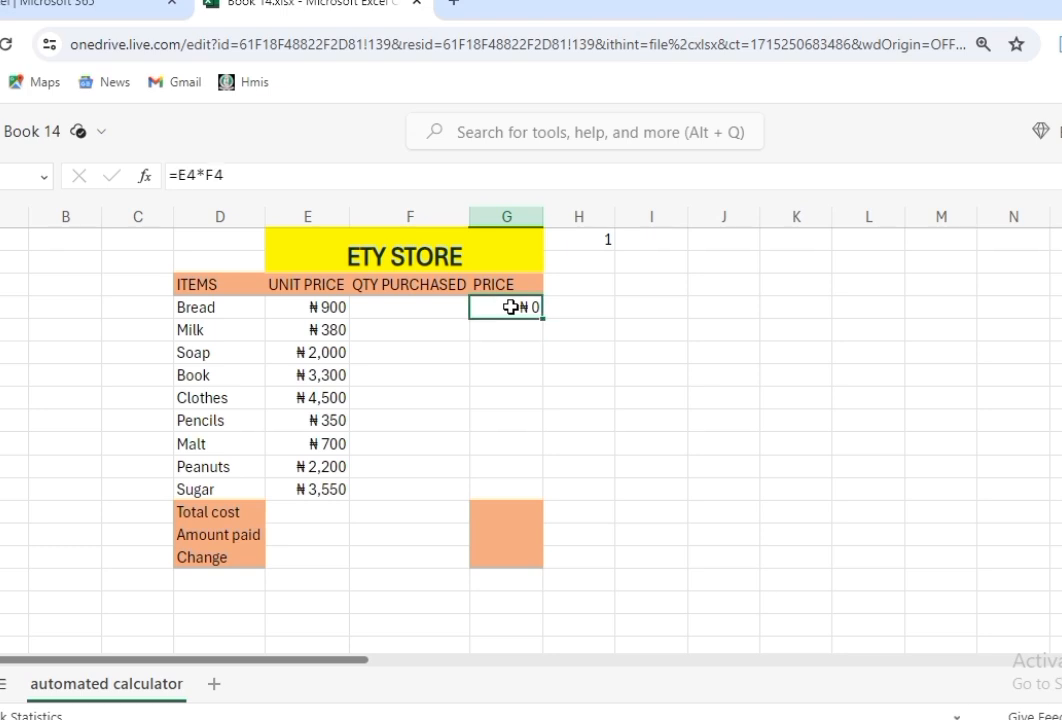
drag(540, 312, 529, 496)
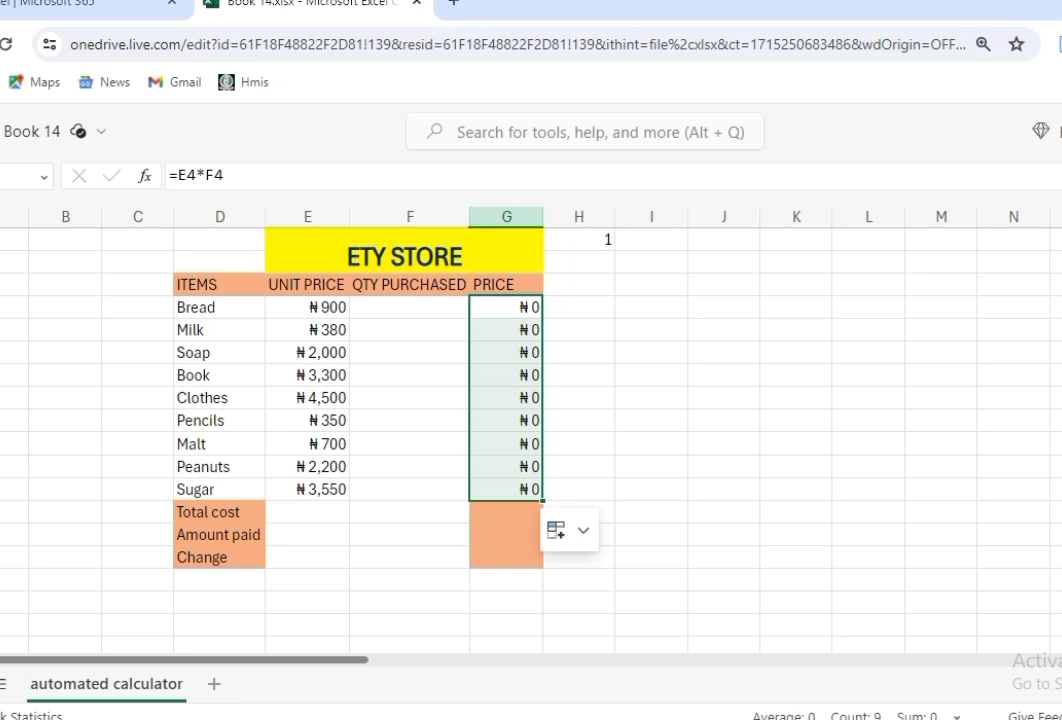
Step: Format the Total cost, Amount paid and Change value cells as Currency with 0 decimal places and the ₦ Fulah (Nigeria) symbol
click(481, 512)
drag(481, 512, 489, 551)
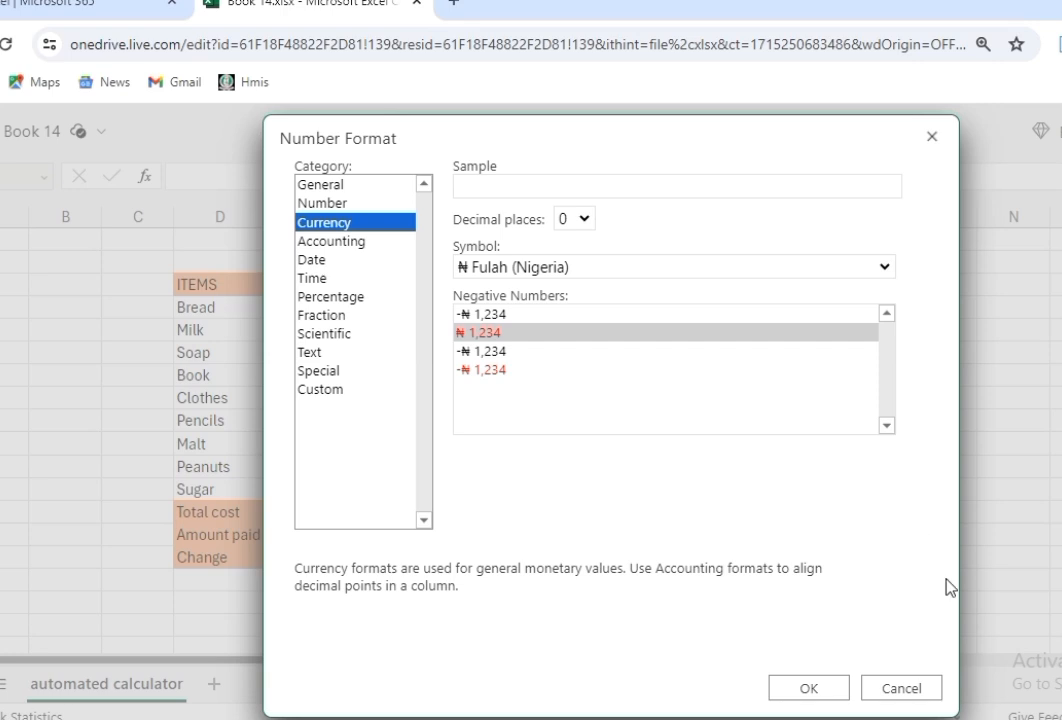
click(885, 268)
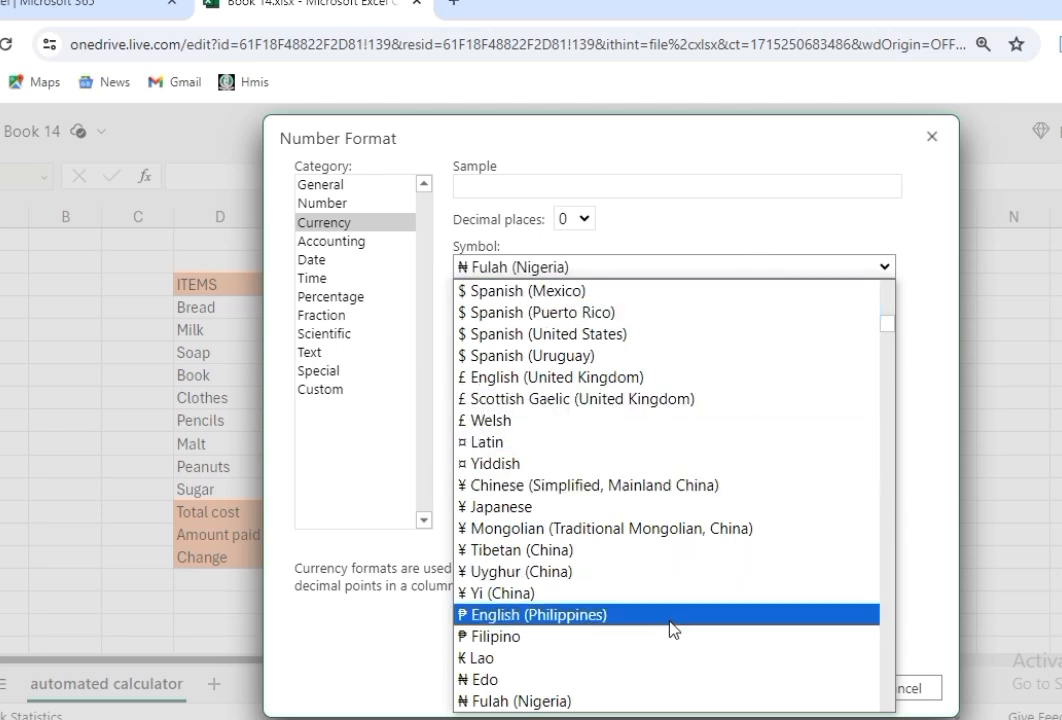
click(963, 340)
click(963, 340)
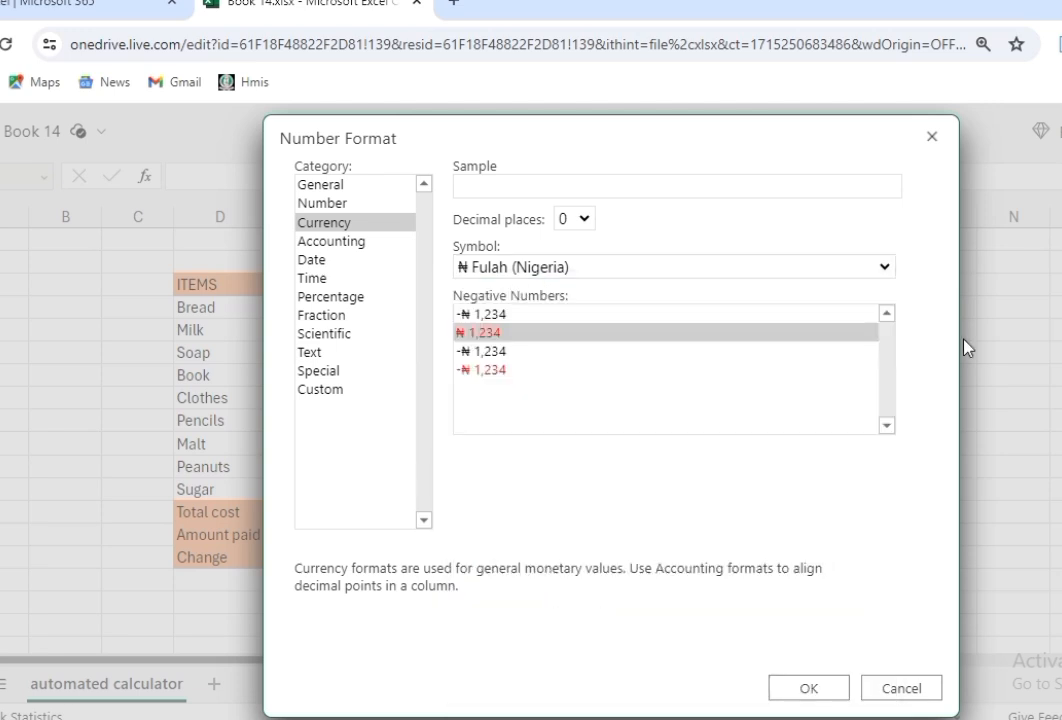
click(804, 693)
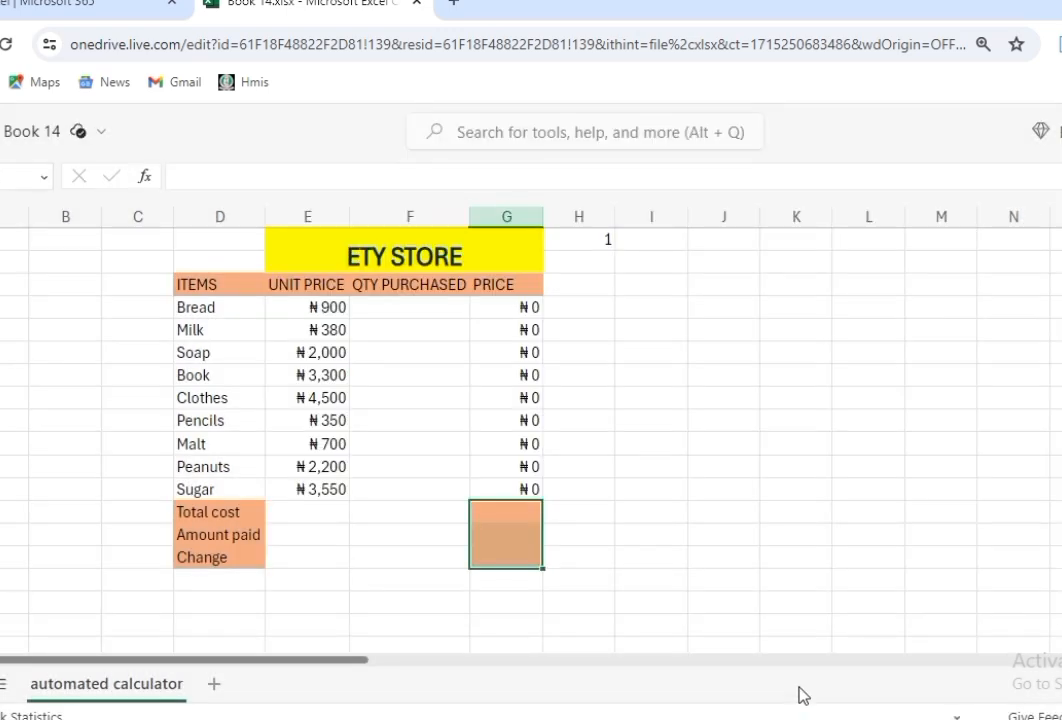
Step: Calculate the Total cost by summing the prices of all items from Bread to Sugar with =SUM(G4:G12)
click(508, 510)
text(=sum)
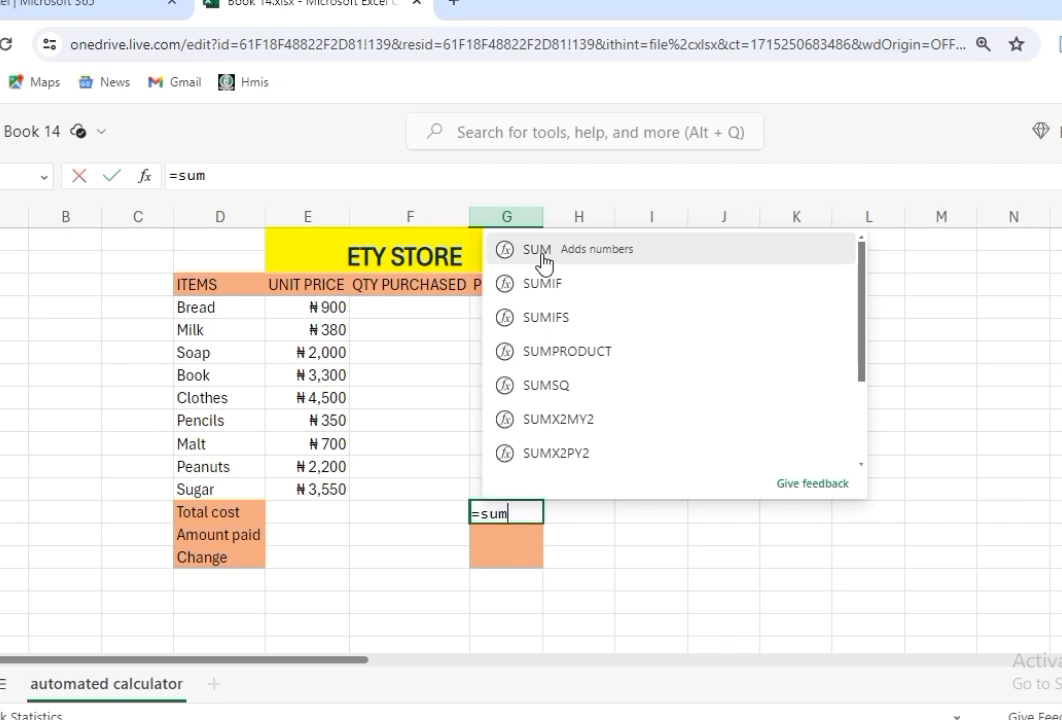
click(538, 252)
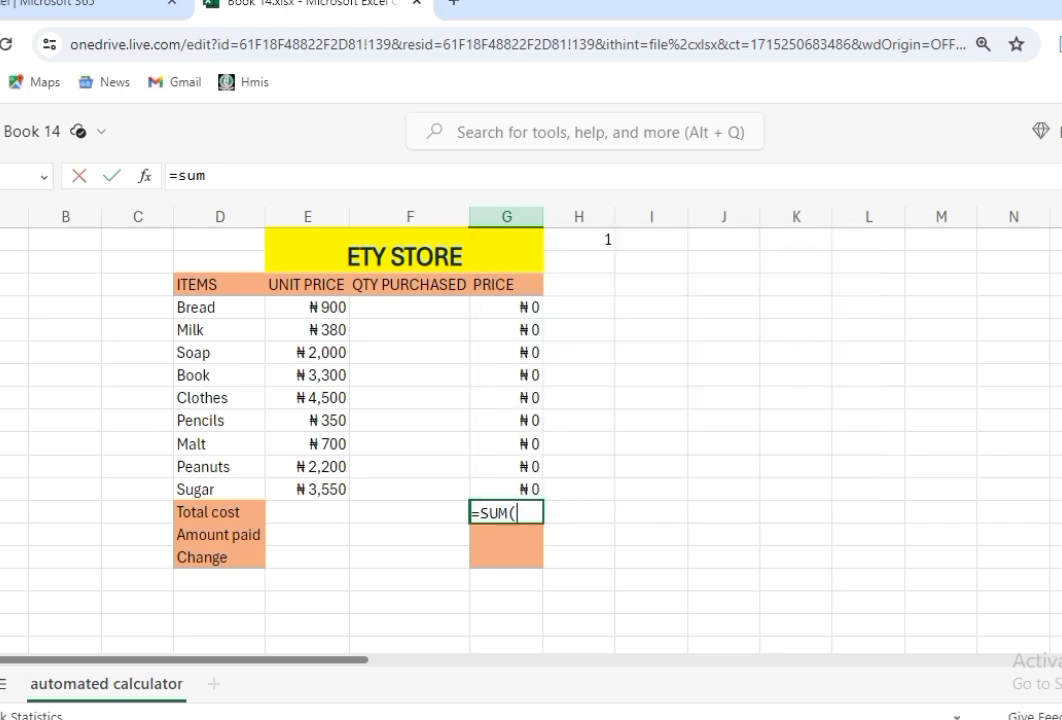
click(501, 303)
drag(512, 312, 530, 489)
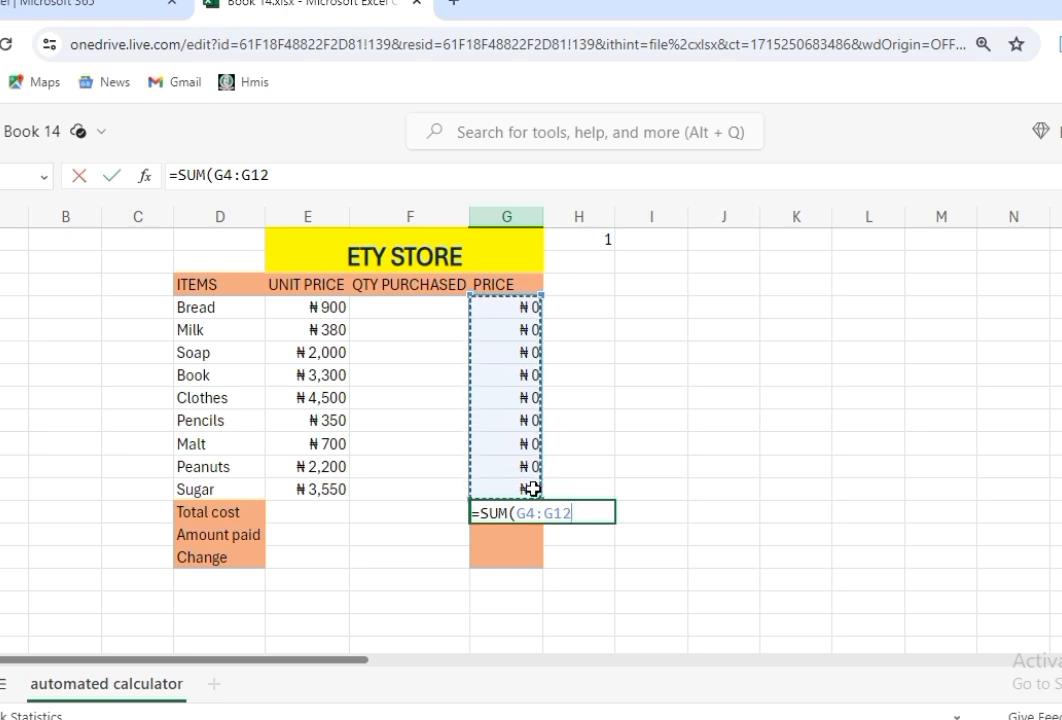
text(0)
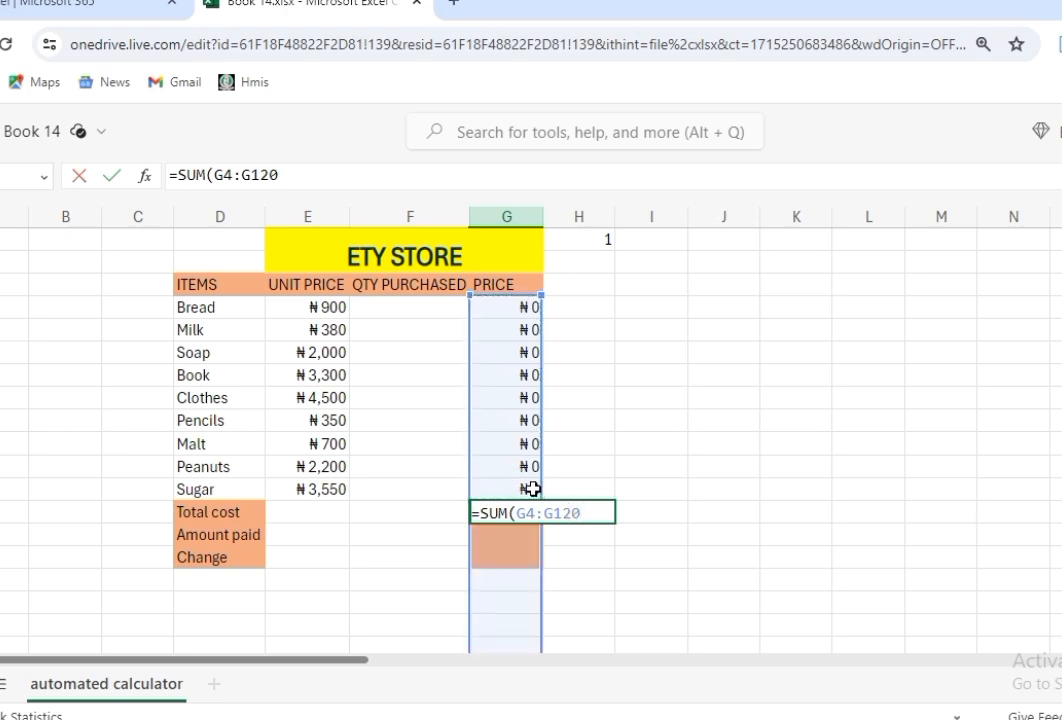
key(BackSpace)
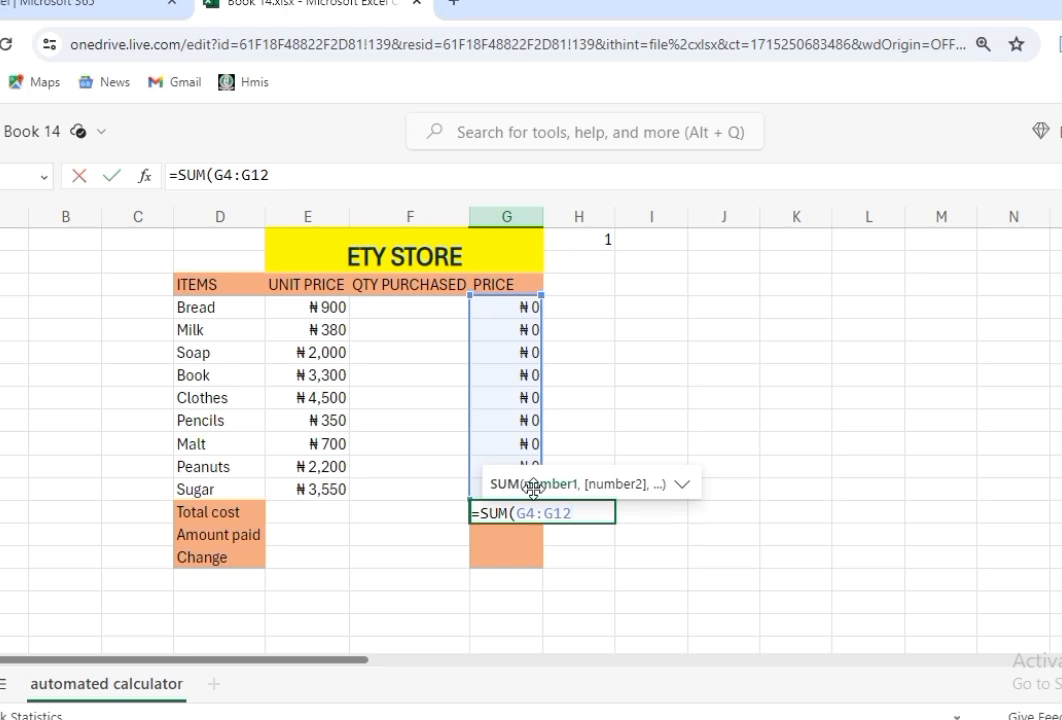
text())
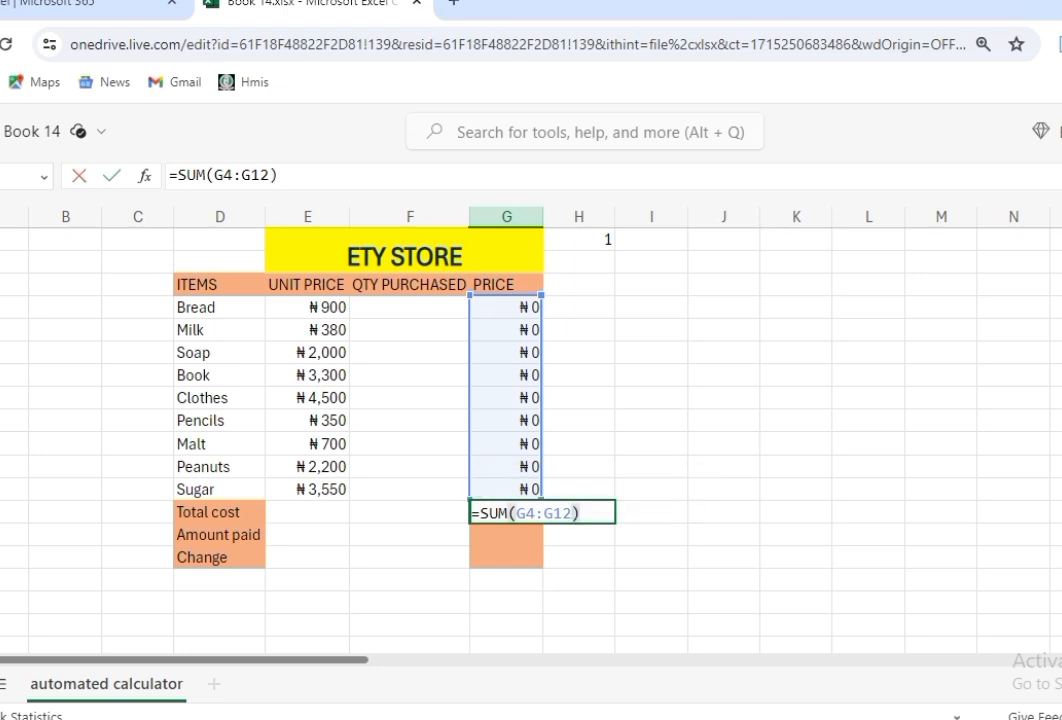
key(Return)
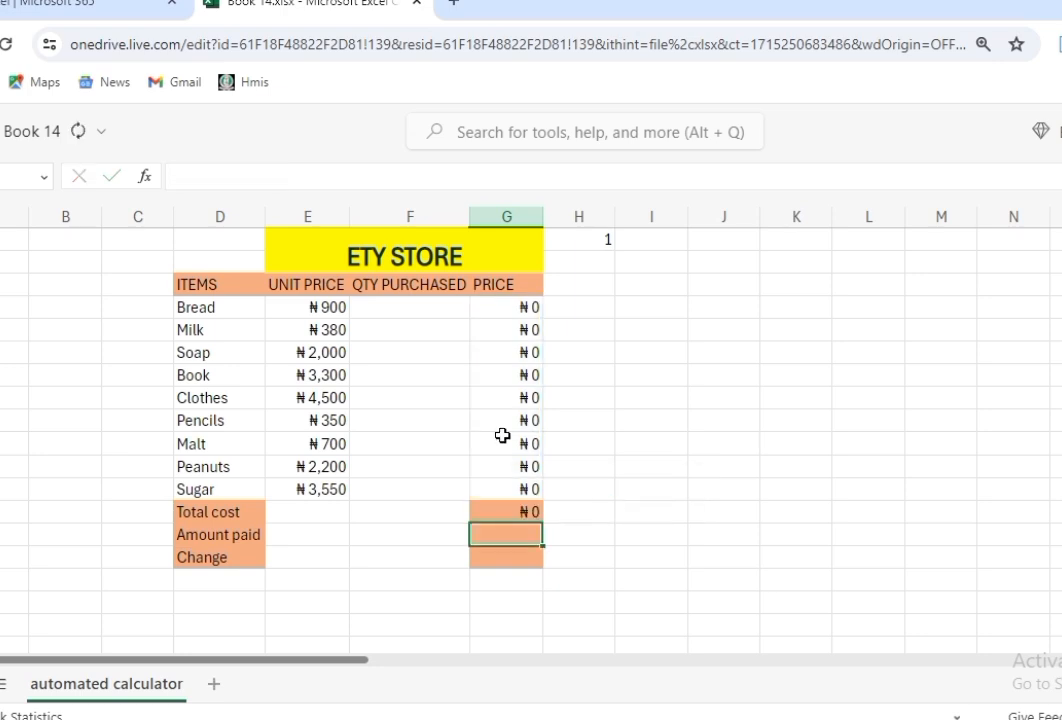
Step: Enter the quantities purchased: 2 for Bread, 2 for Soap and 4 for Pencils, and check the Total cost
click(389, 309)
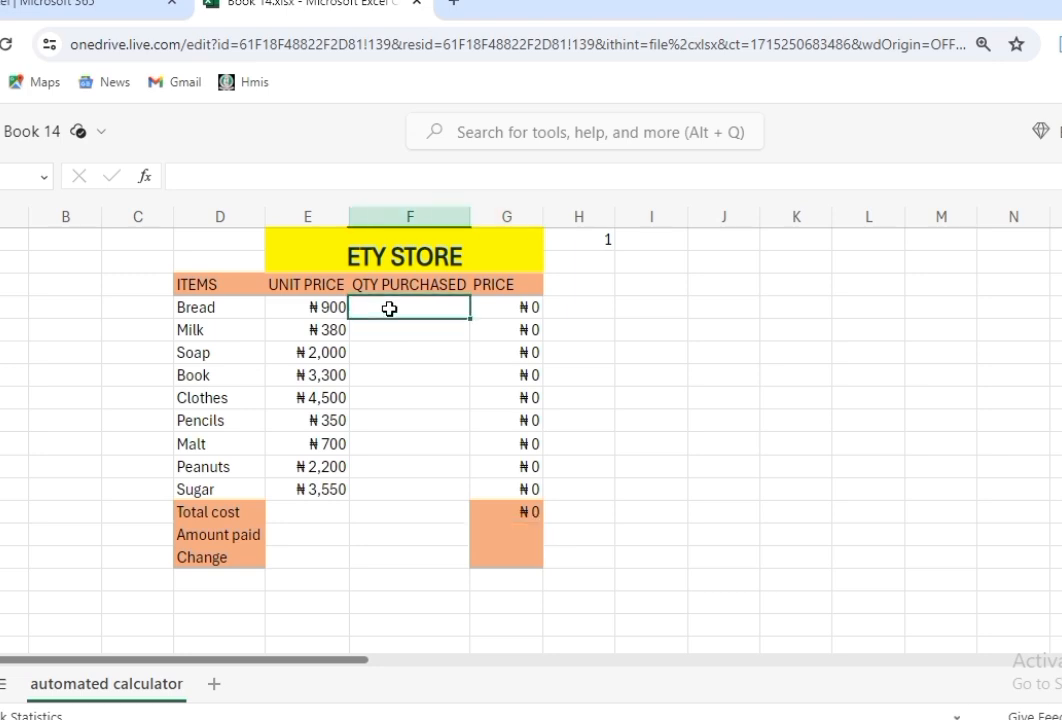
text(2)
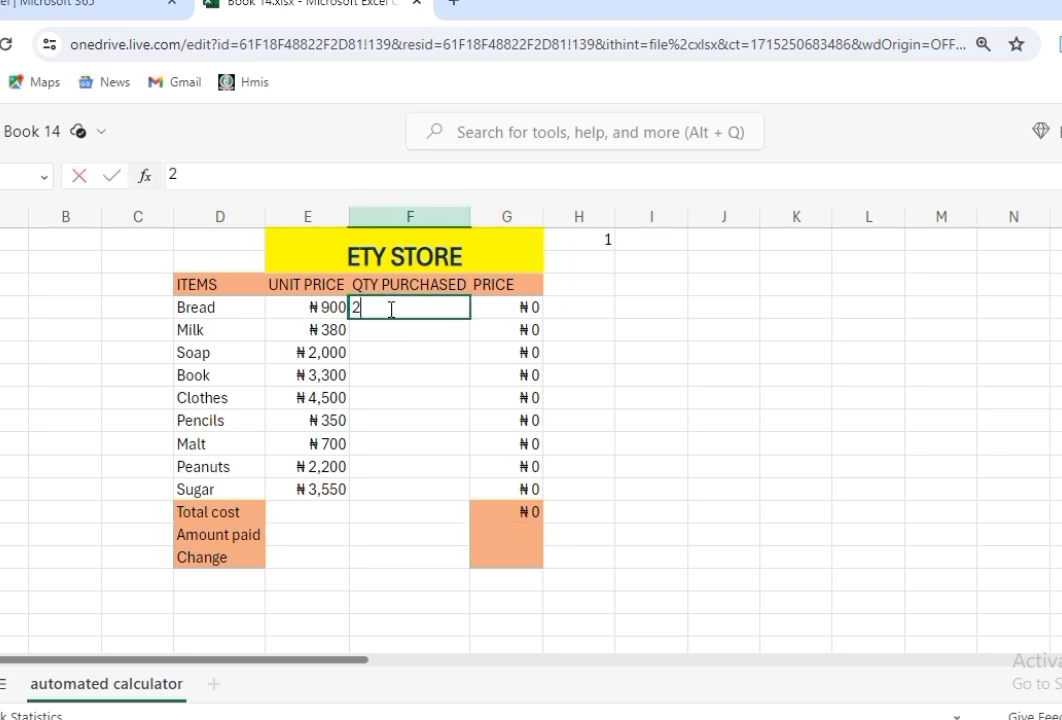
click(389, 356)
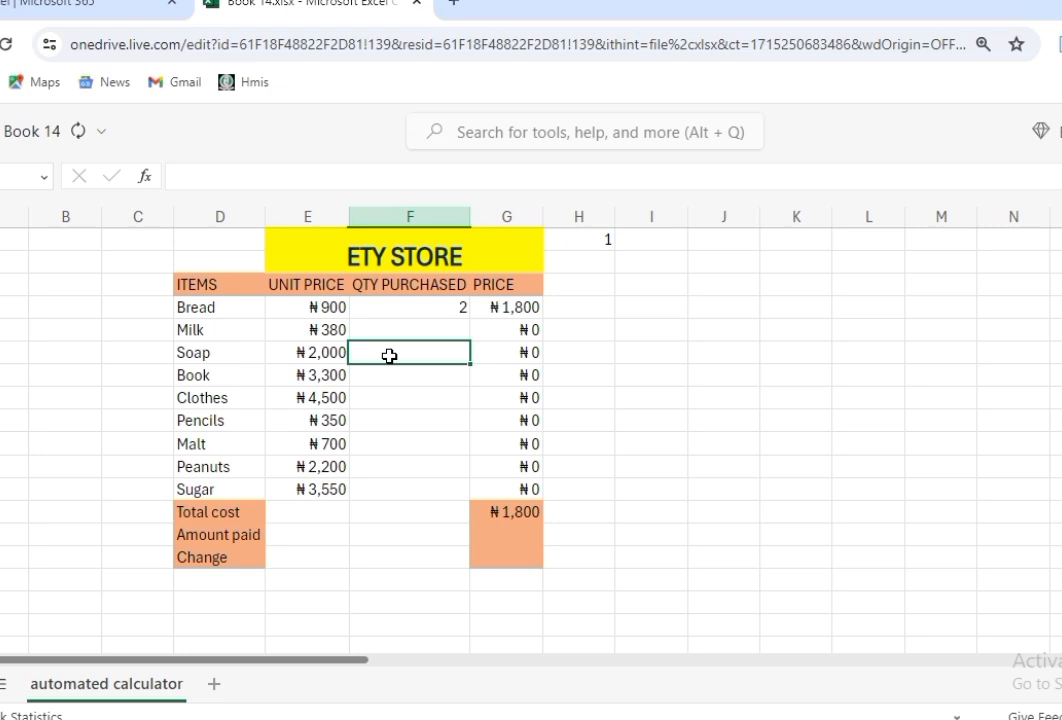
text(2)
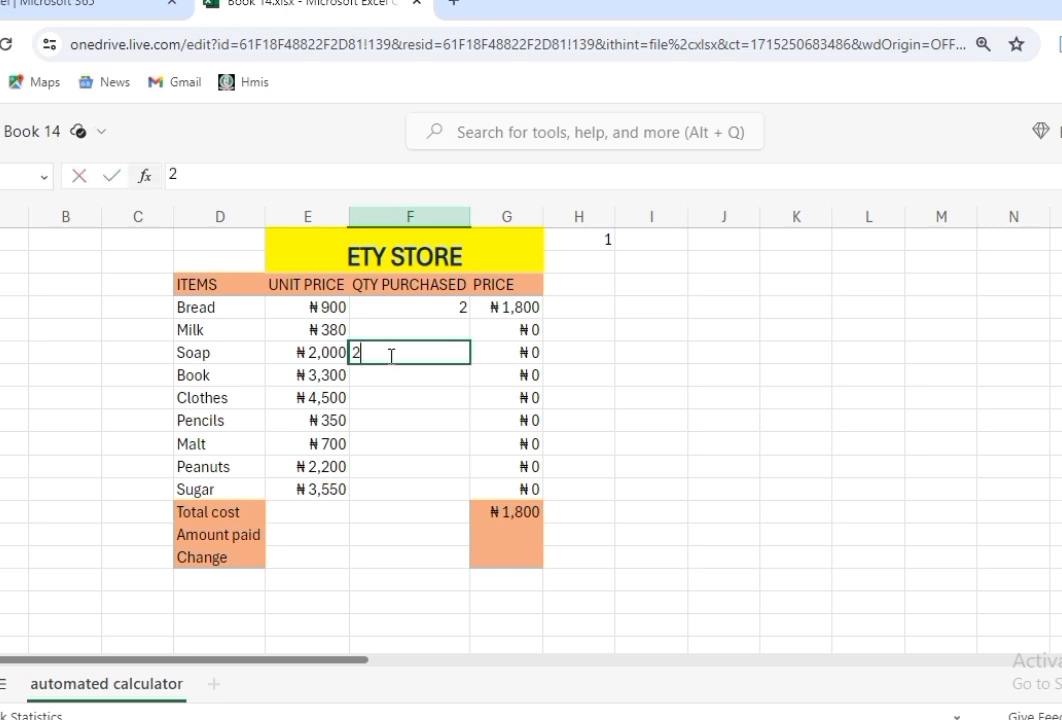
click(372, 417)
text(4)
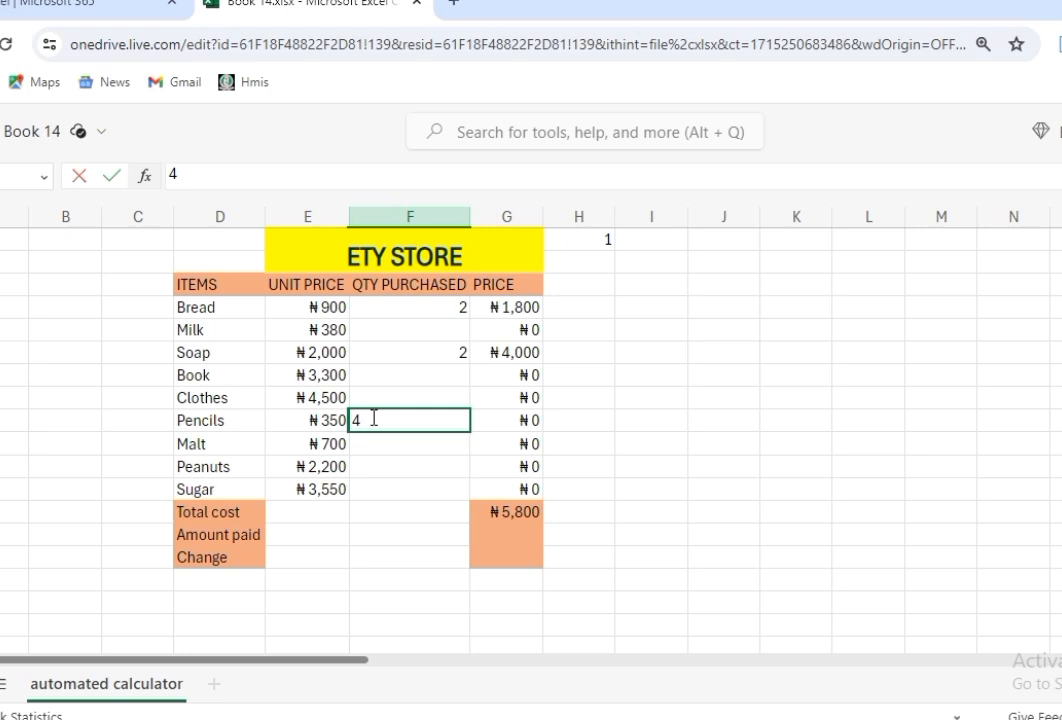
click(524, 513)
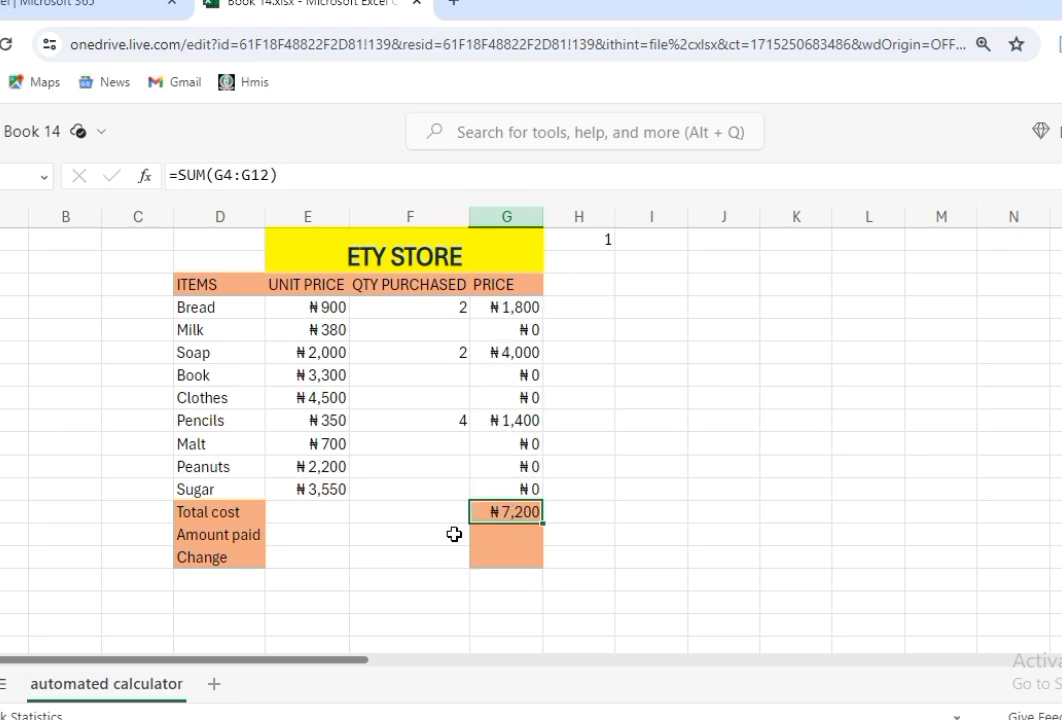
Step: Enter 10000 as the Amount paid
click(491, 536)
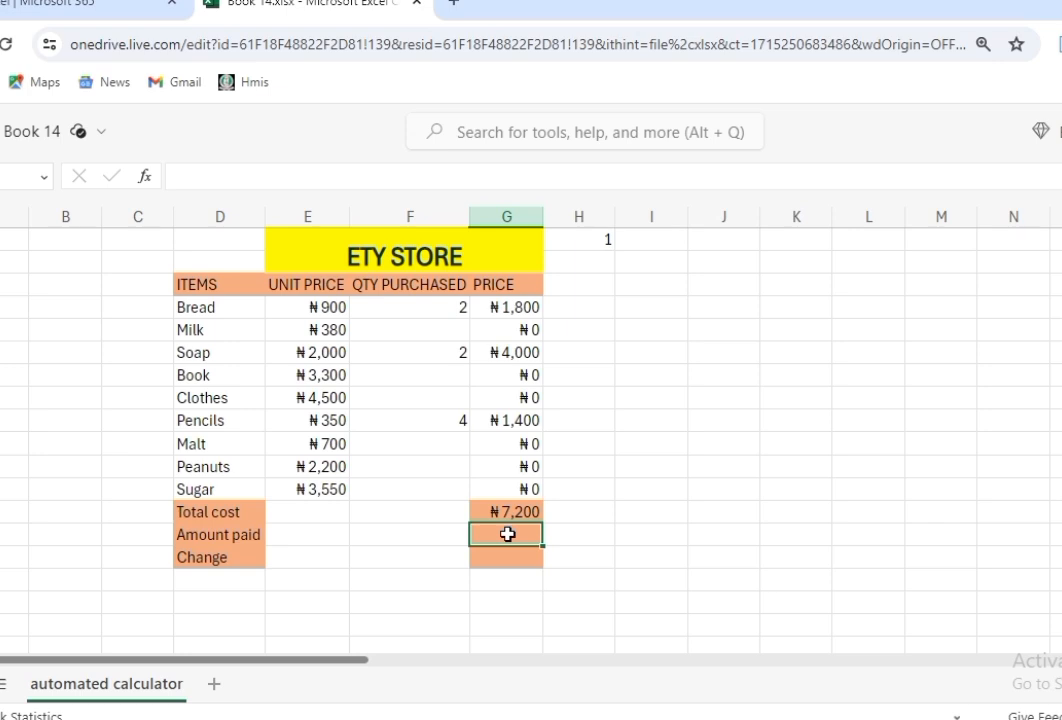
text(10,00)
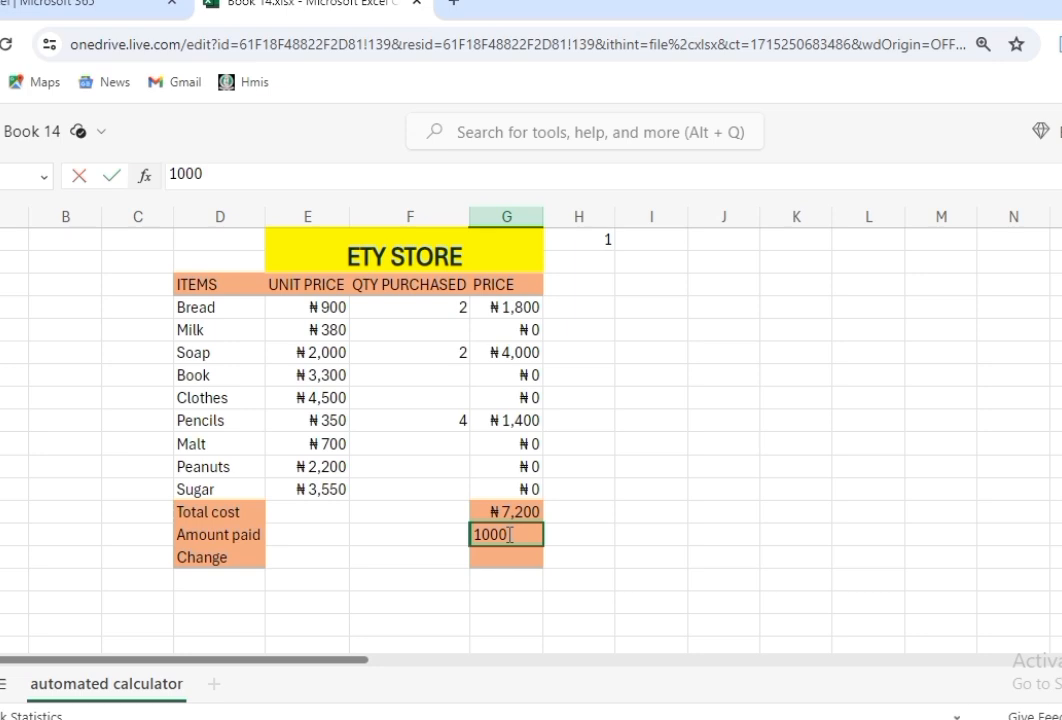
text(0)
Step: Calculate the Change by subtracting the Total cost from the Amount paid with =G14-G13
click(508, 559)
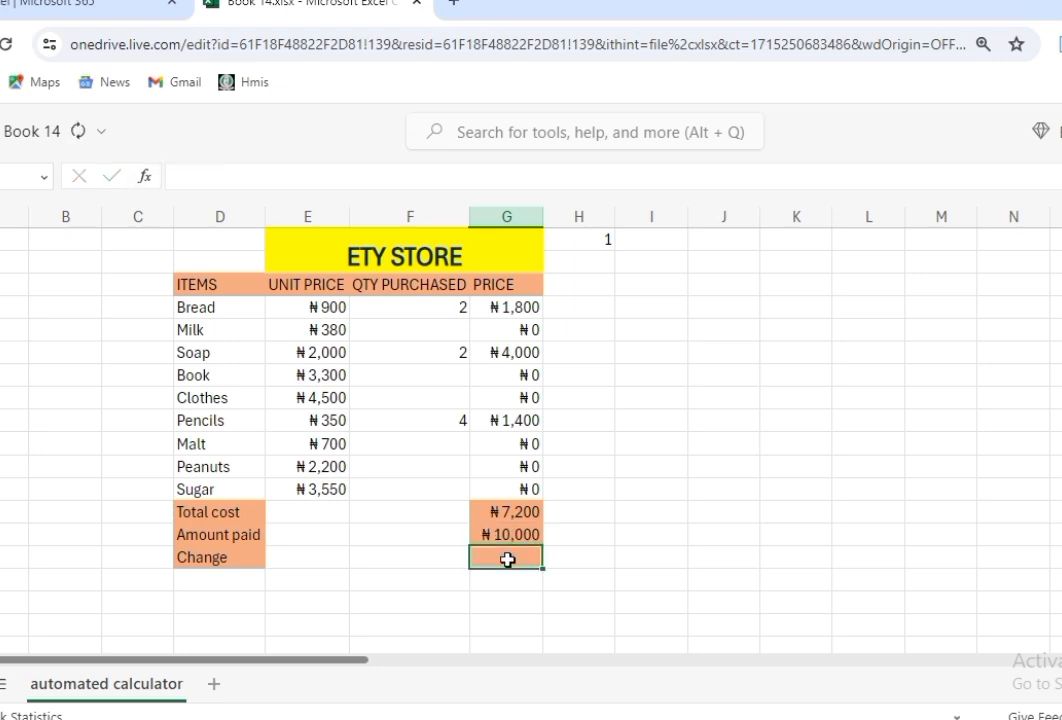
text(=)
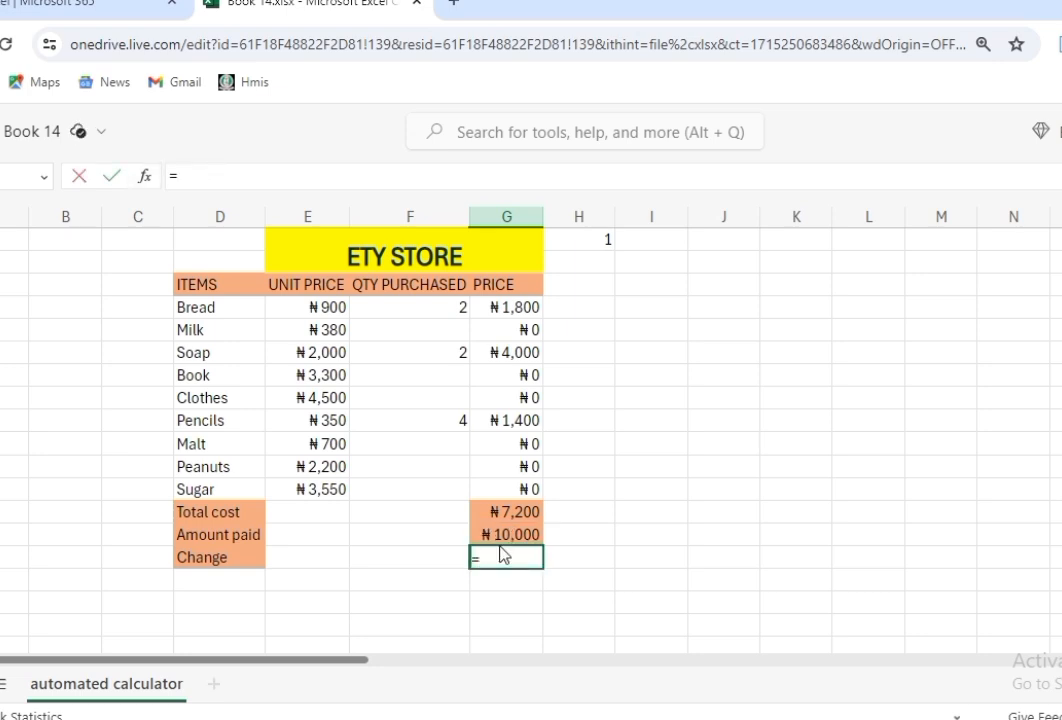
click(496, 534)
text(_)
text(-)
click(503, 513)
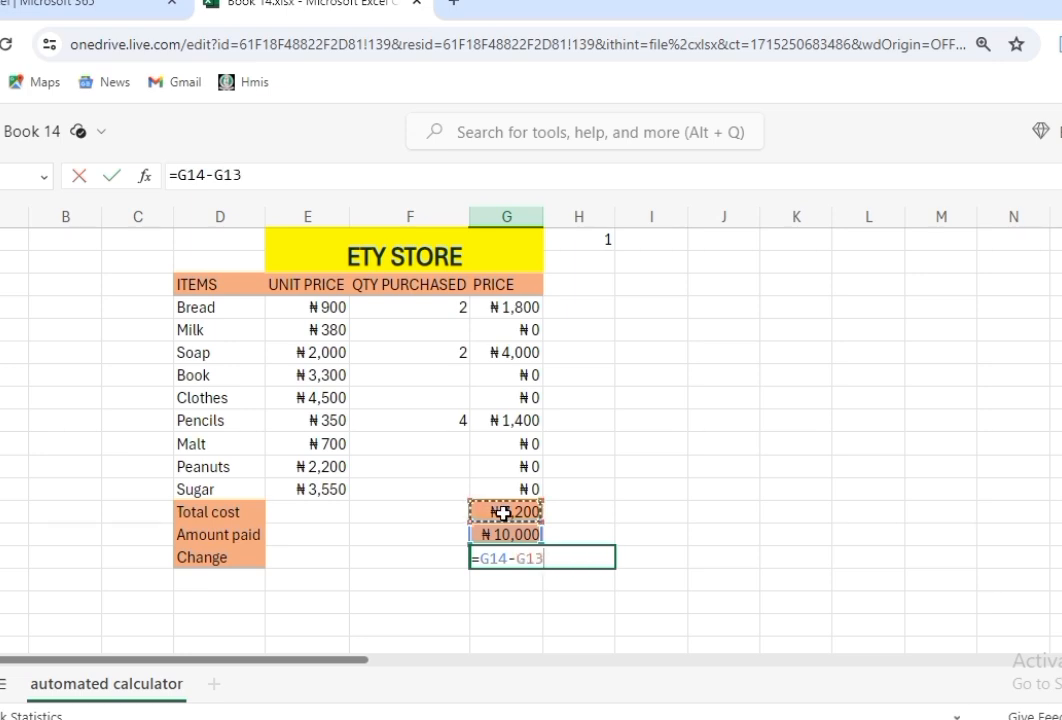
key(Return)
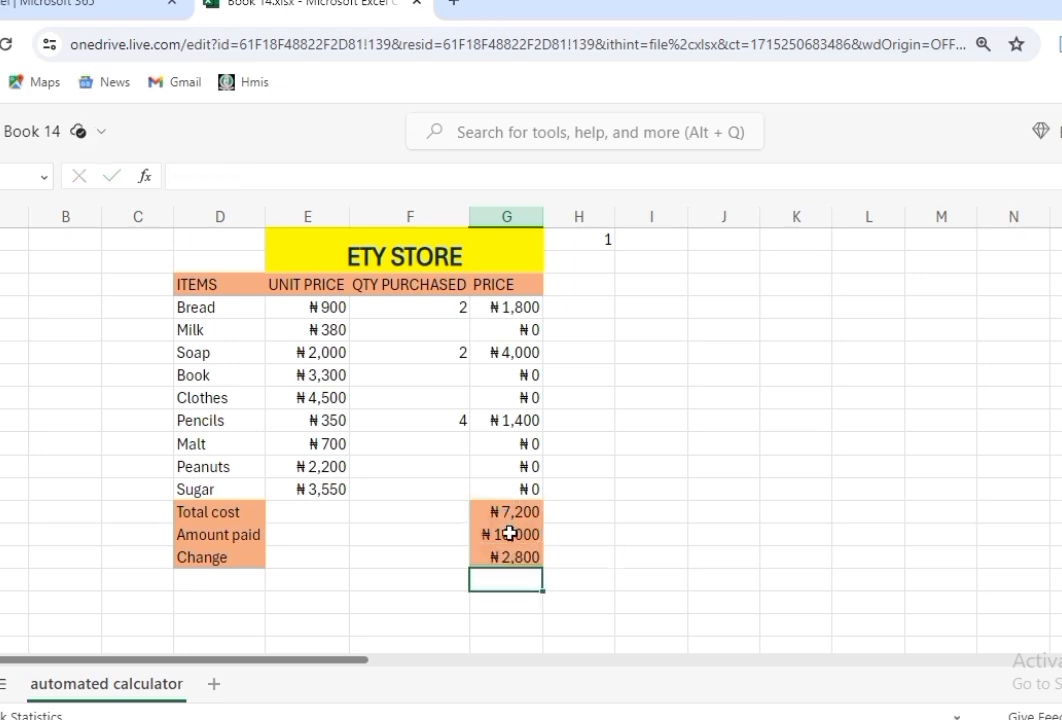
Step: Replace the Amount paid with 15000 to test the Change formula
click(510, 534)
key(BackSpace)
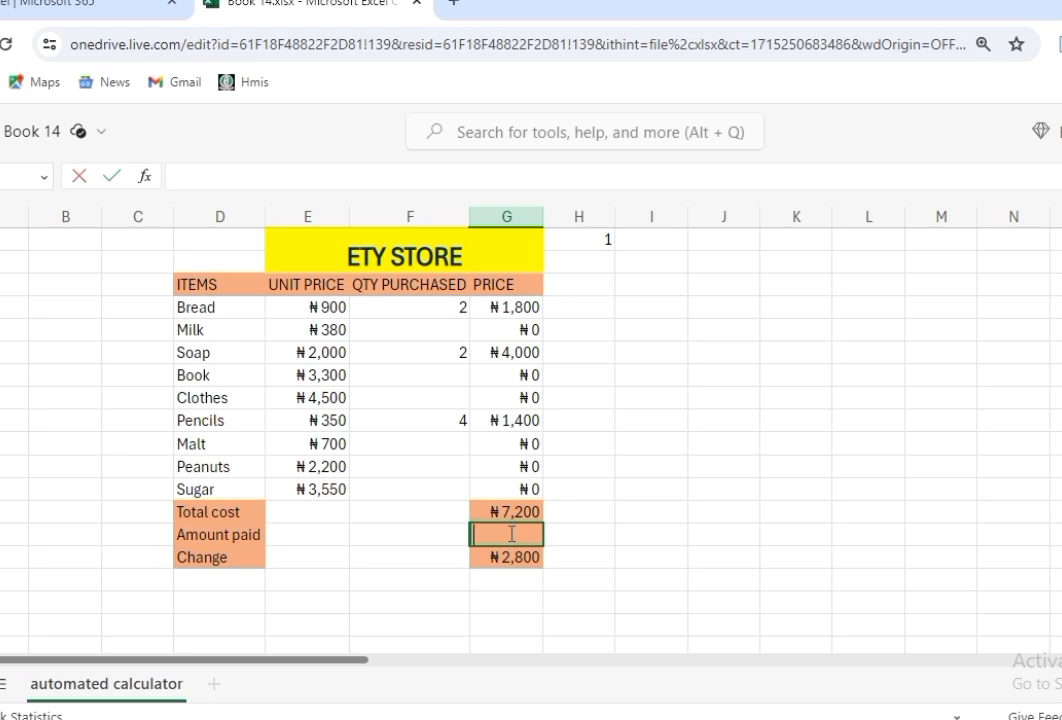
text(1)
text(5,00)
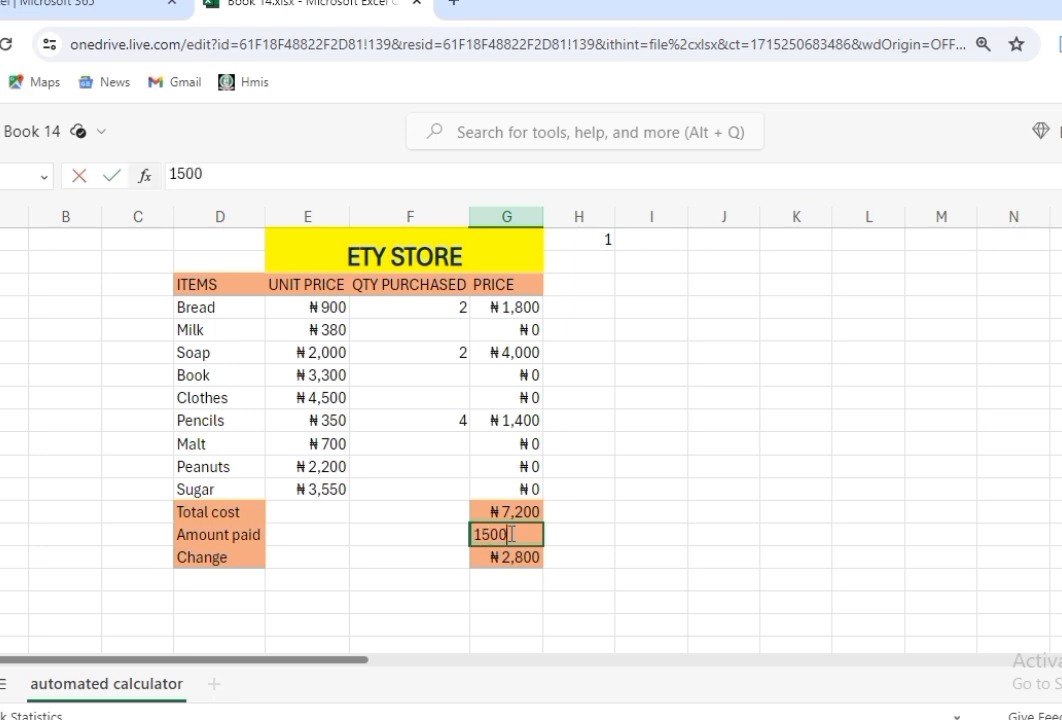
text(0)
click(510, 595)
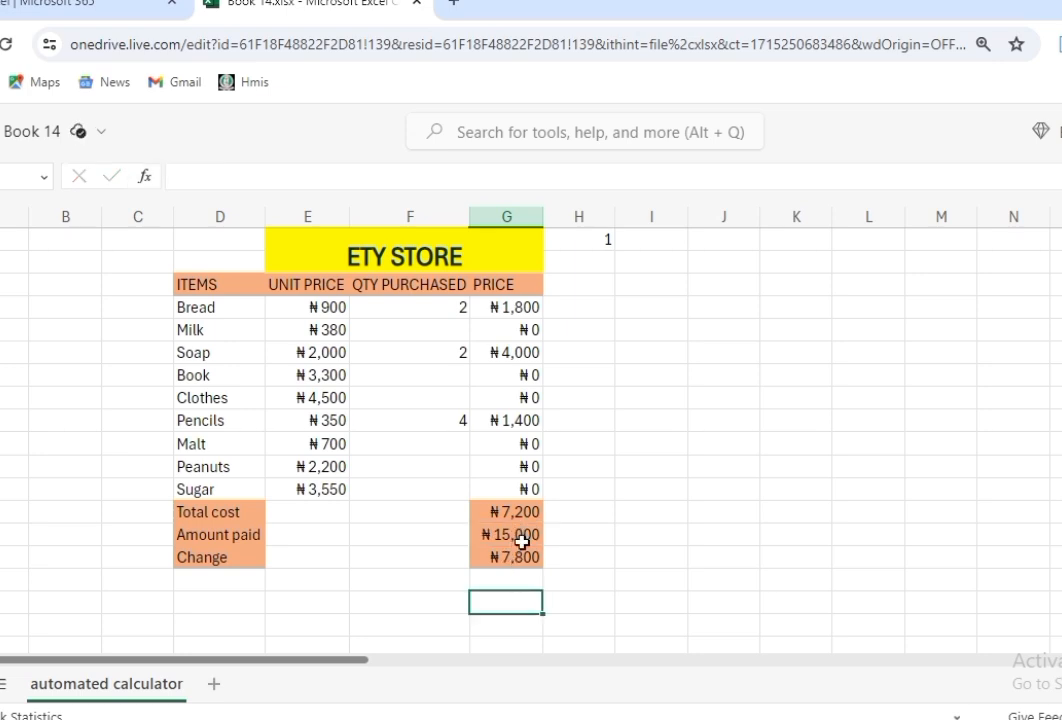
Step: Clear the Amount paid and all the quantities purchased, and check the Change and Total cost formulas
click(522, 541)
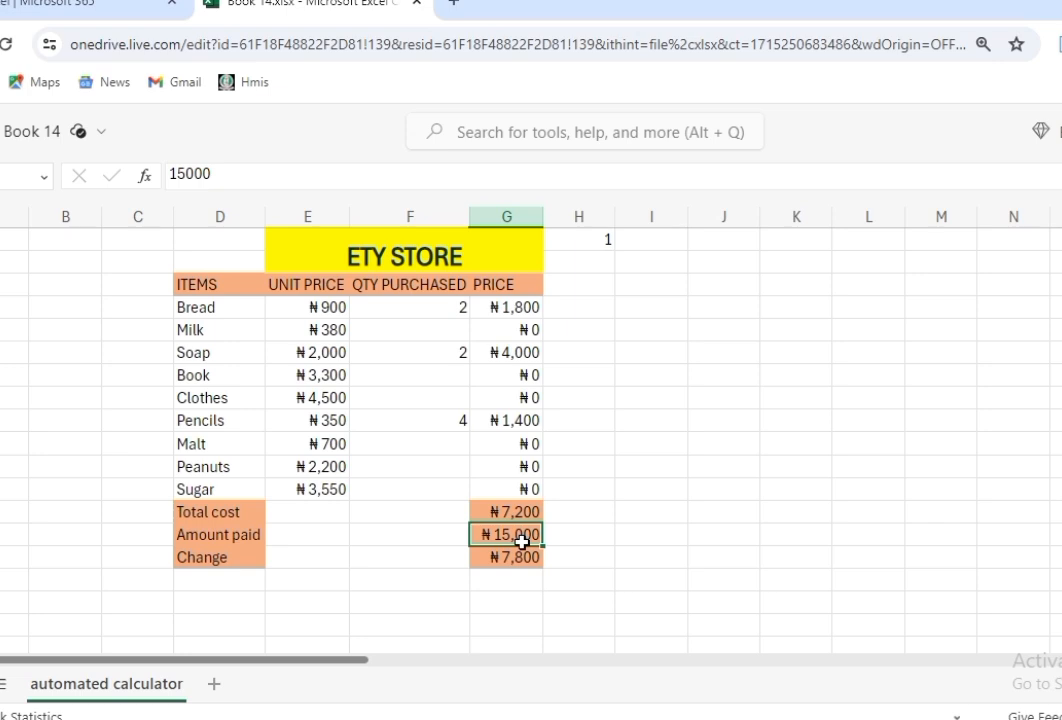
key(Delete)
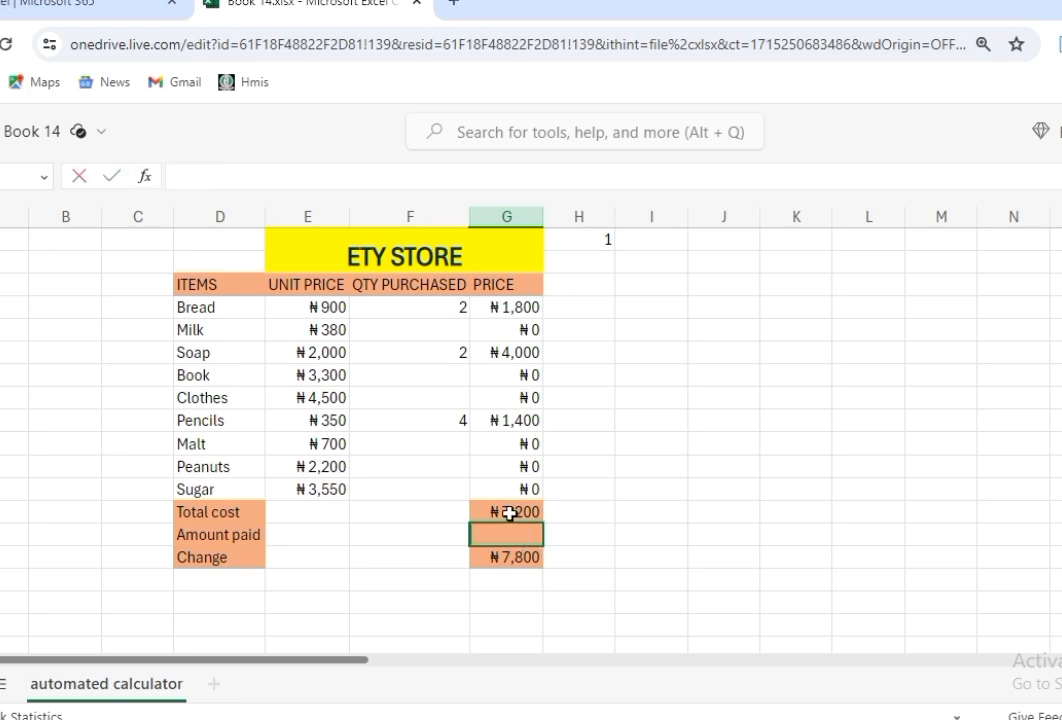
click(436, 313)
key(Delete)
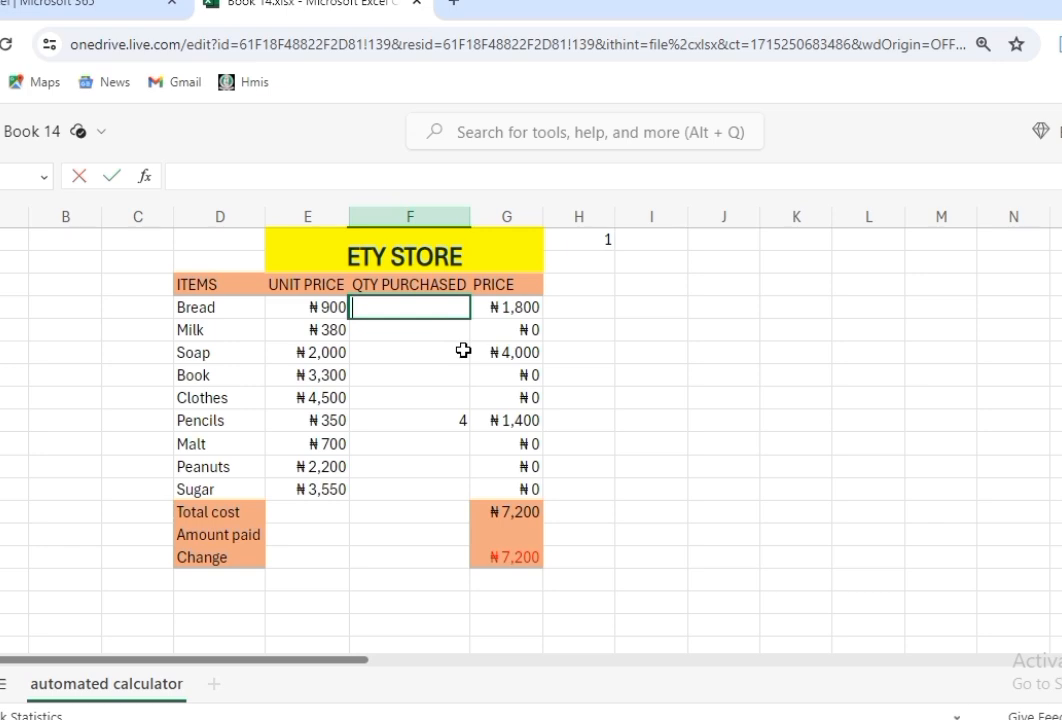
click(506, 560)
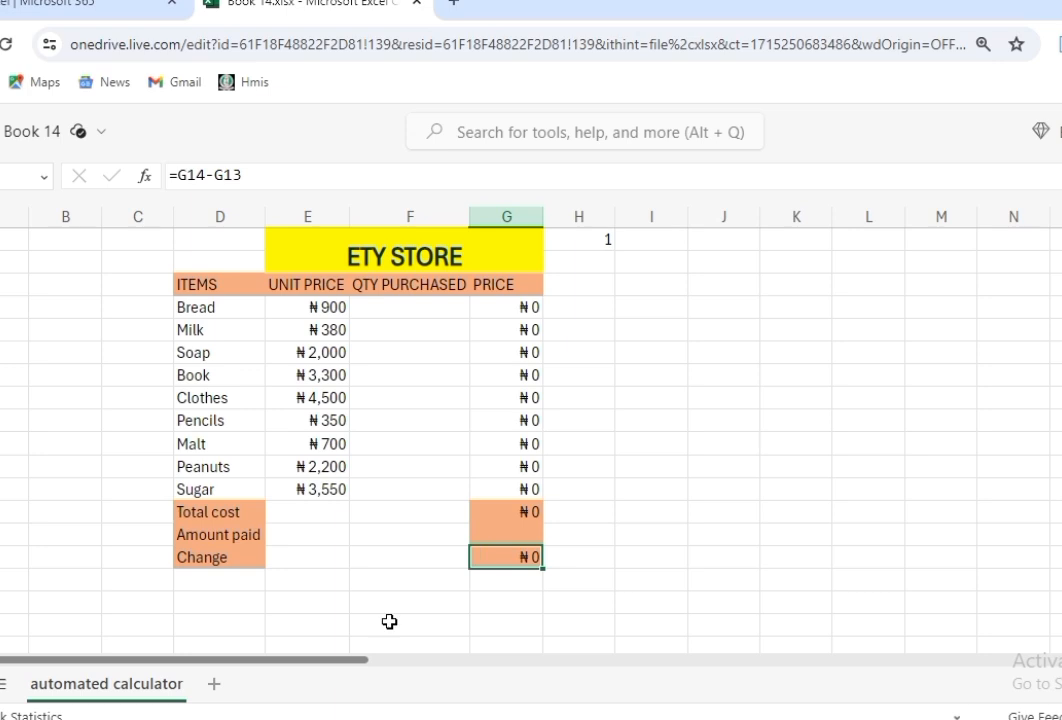
click(496, 512)
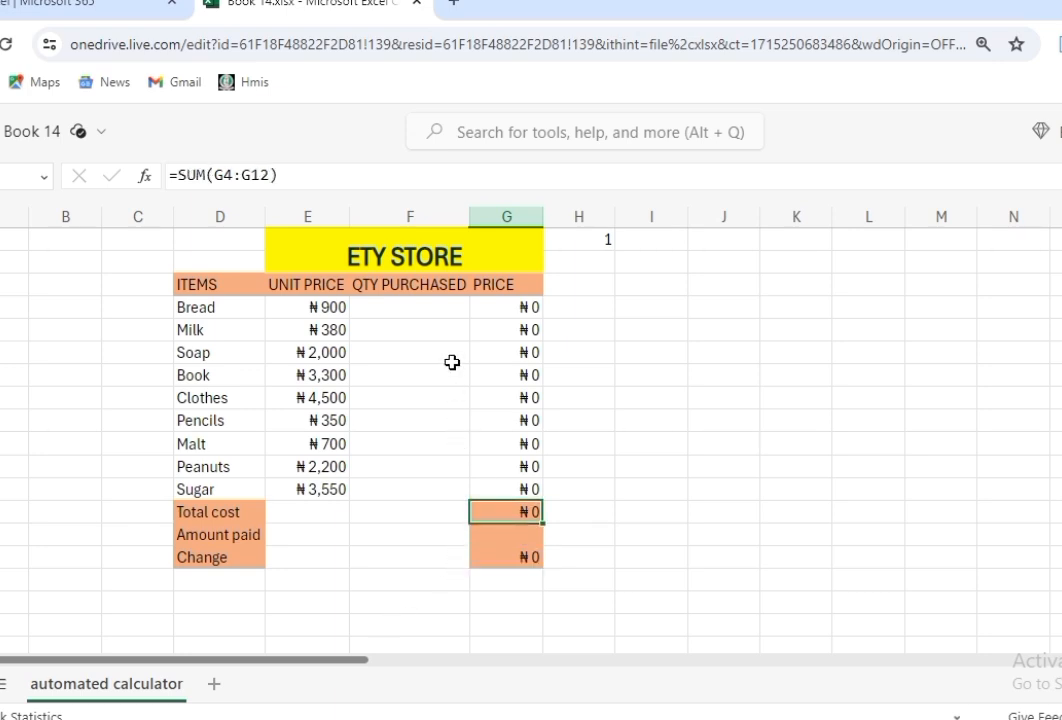
Step: Enter a quantity of 2 for Milk and 760 as the Amount paid, and check the Change
click(424, 333)
text(2)
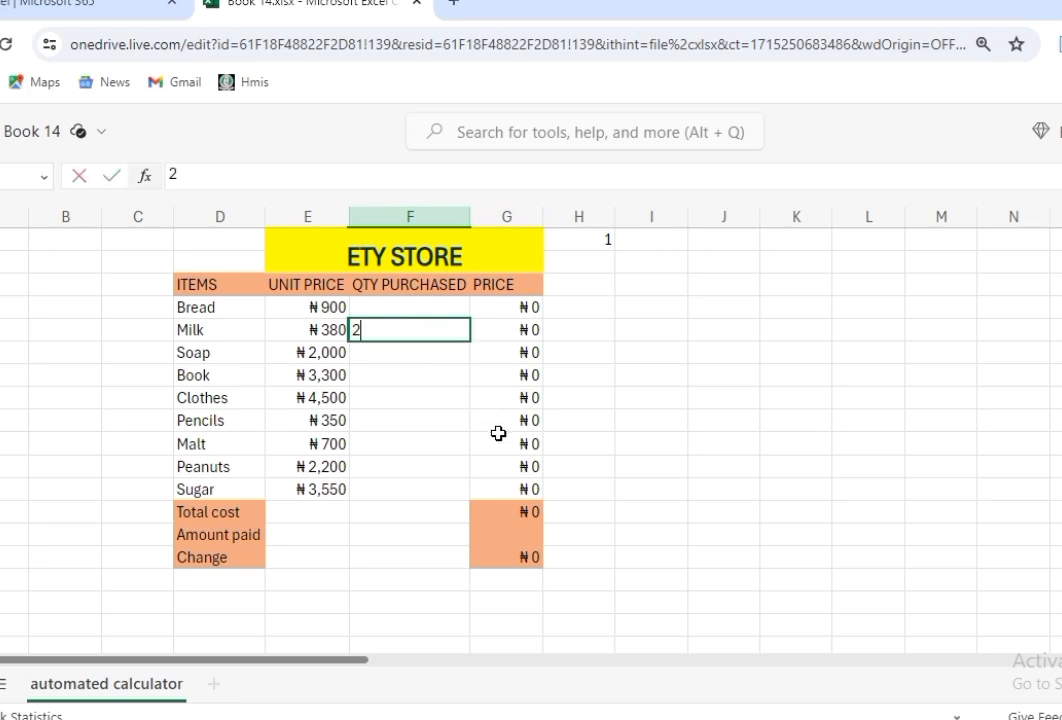
click(497, 470)
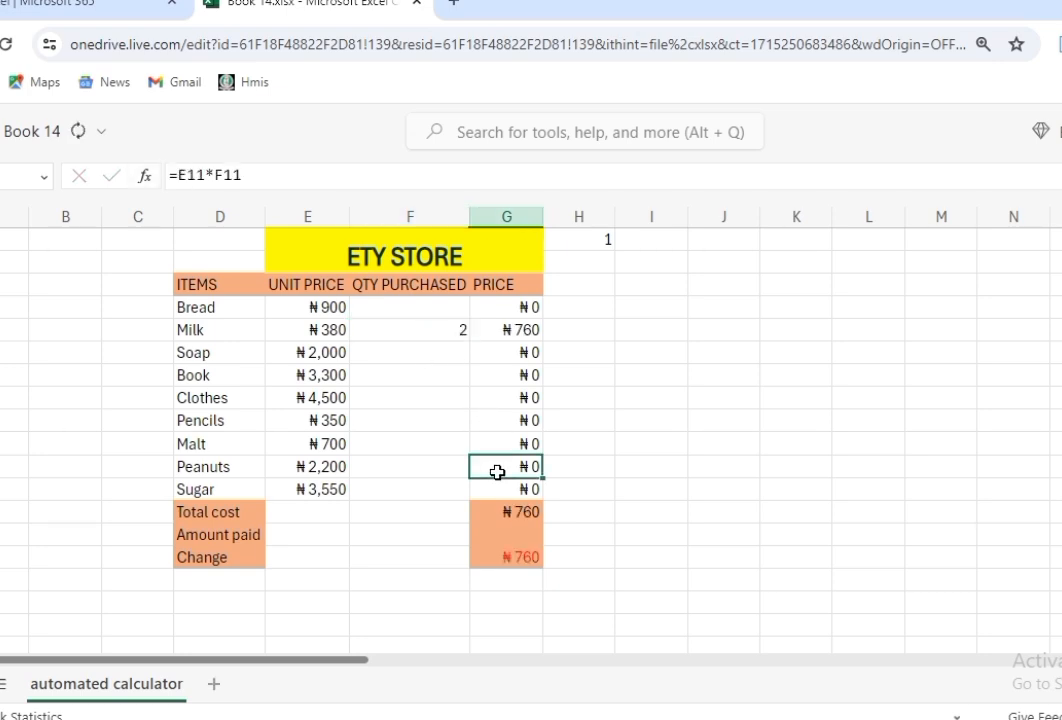
click(510, 533)
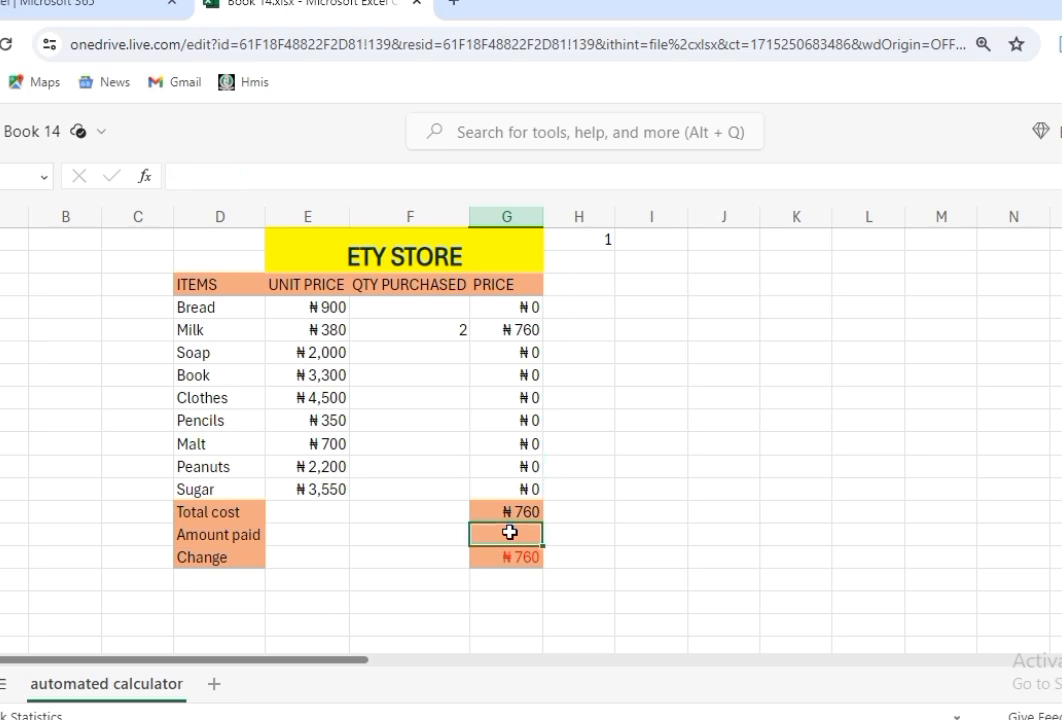
text(760)
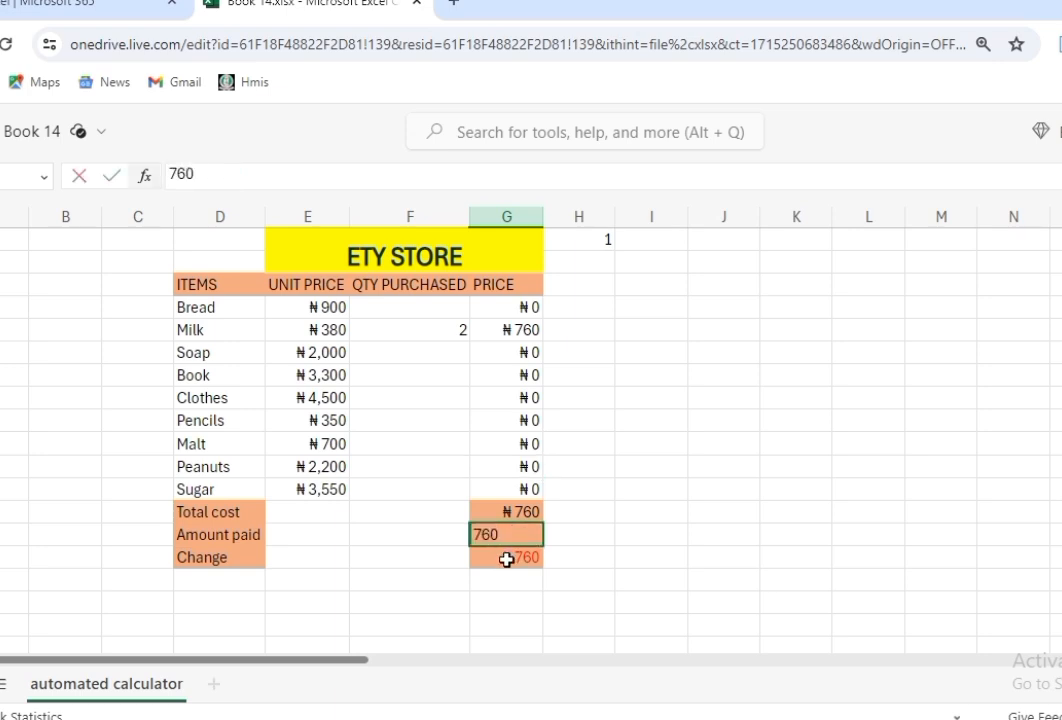
click(507, 559)
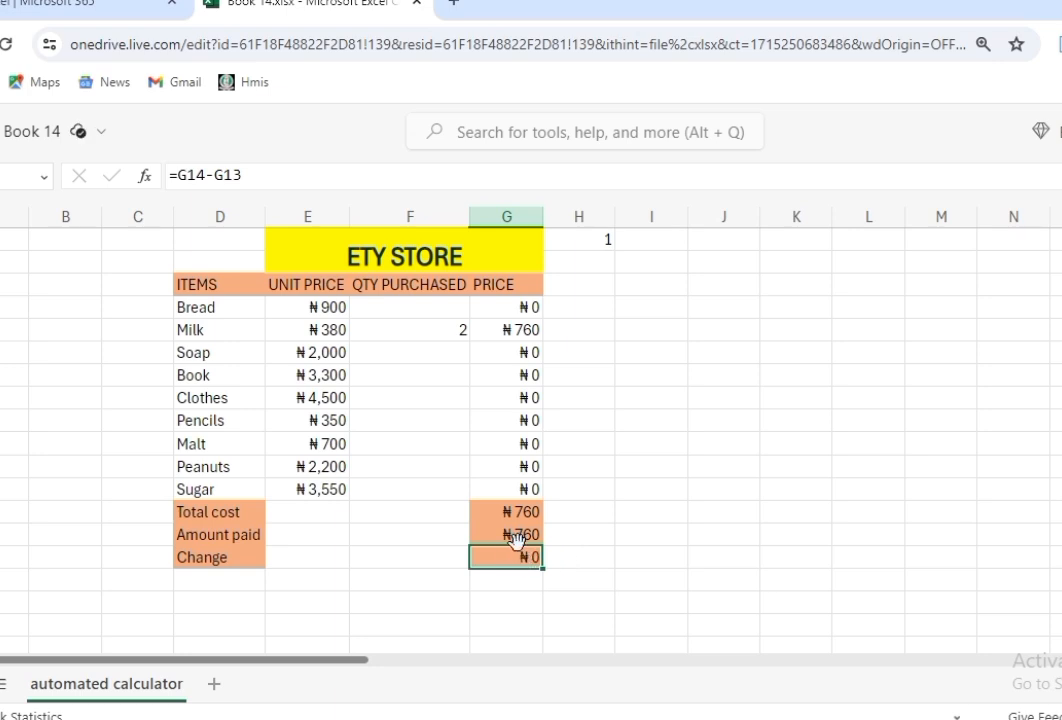
Step: Replace the Amount paid with 500 to test the Change when the payment is below the Total cost
click(507, 533)
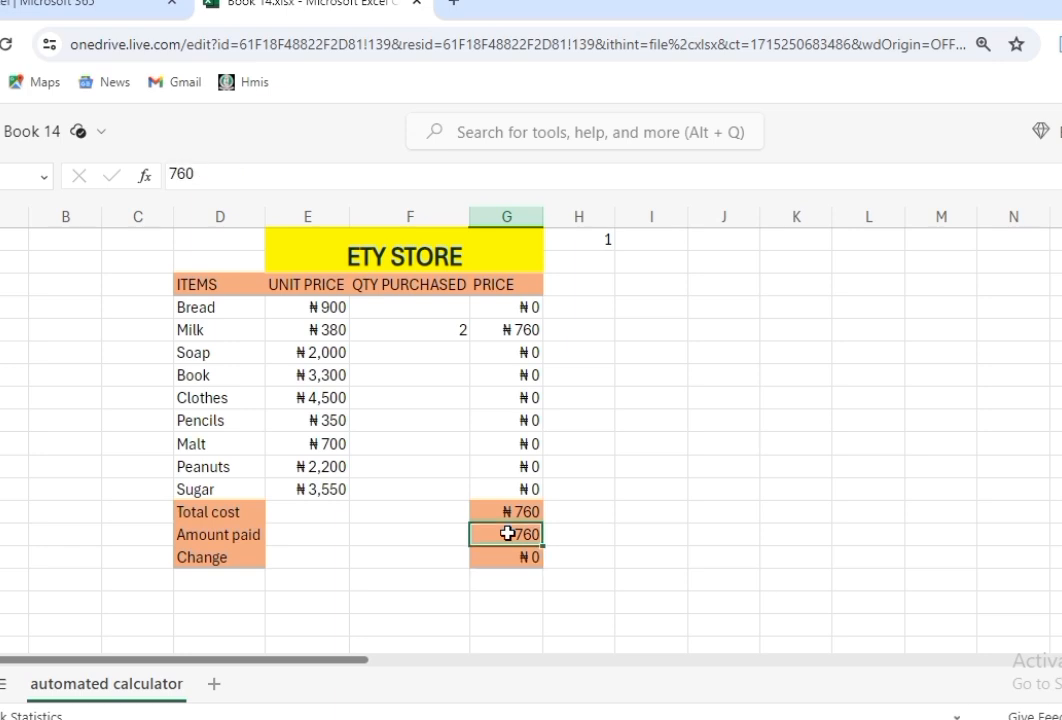
key(BackSpace)
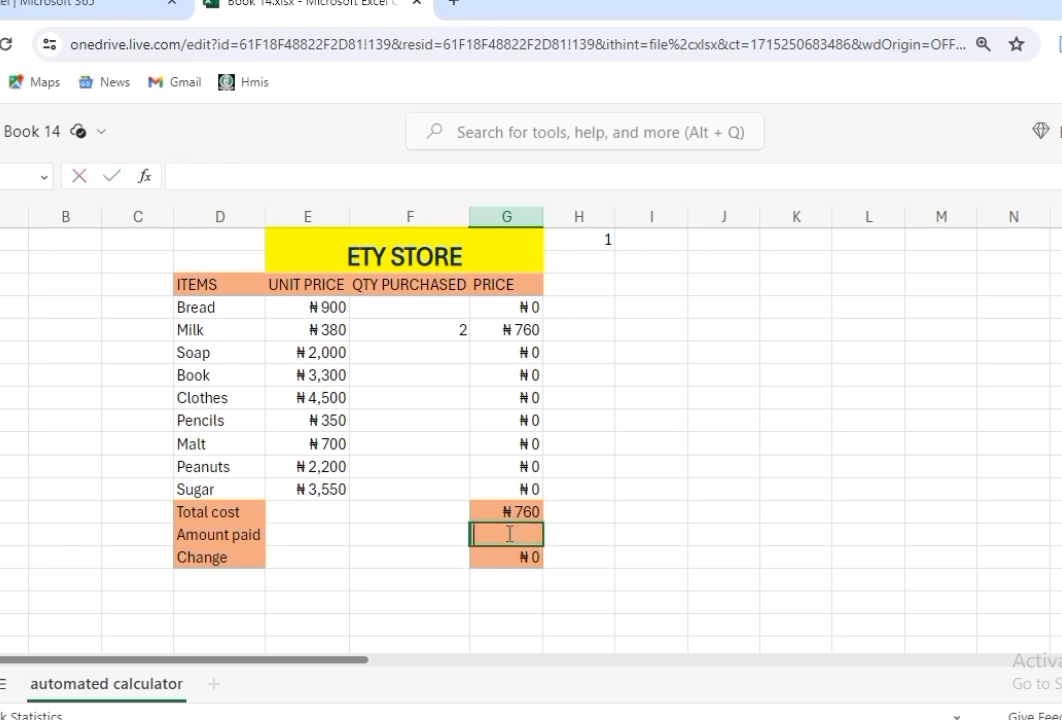
text(500)
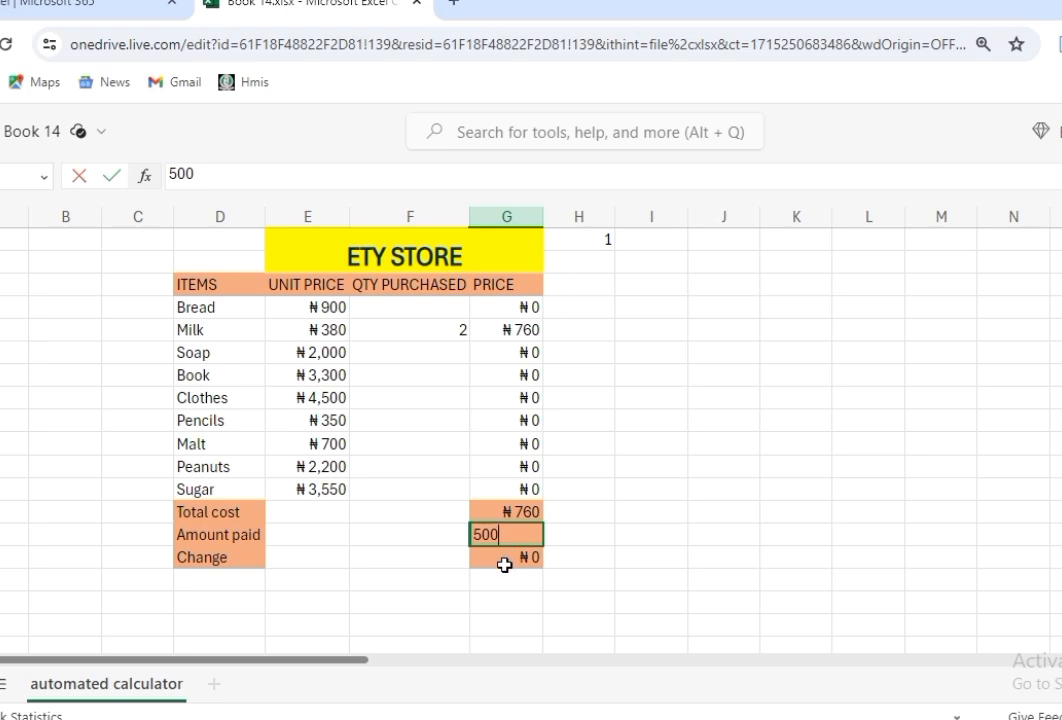
click(504, 565)
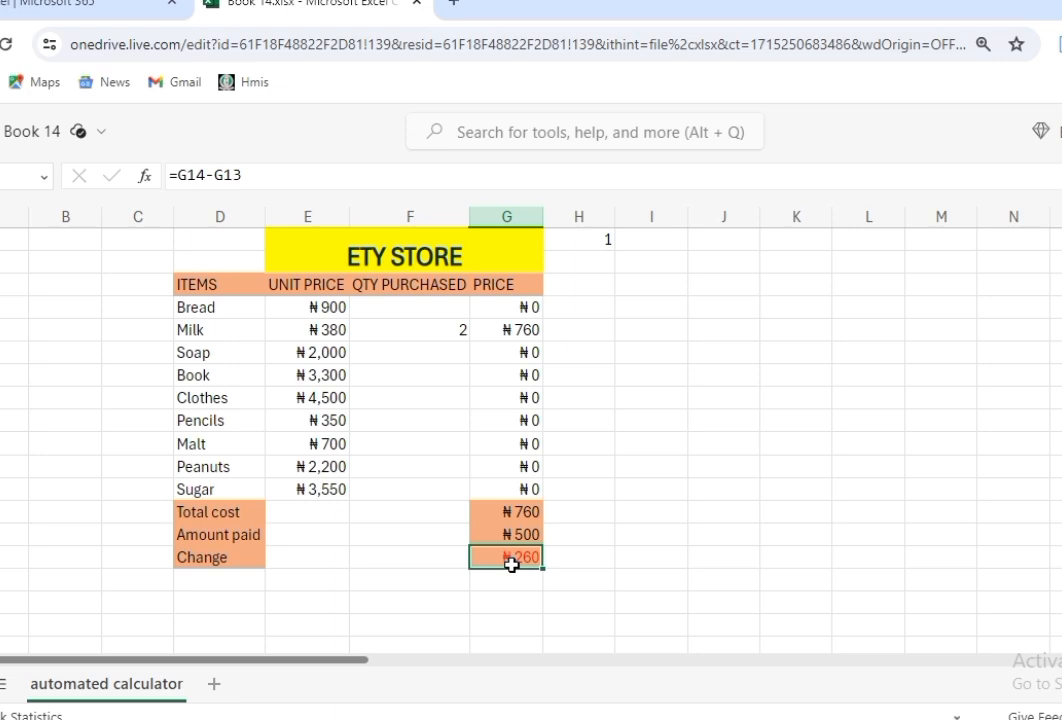
Step: Replace the Change formula with an IF function whose logical test is Amount paid greater than Total cost, G14>G13
key(BackSpace)
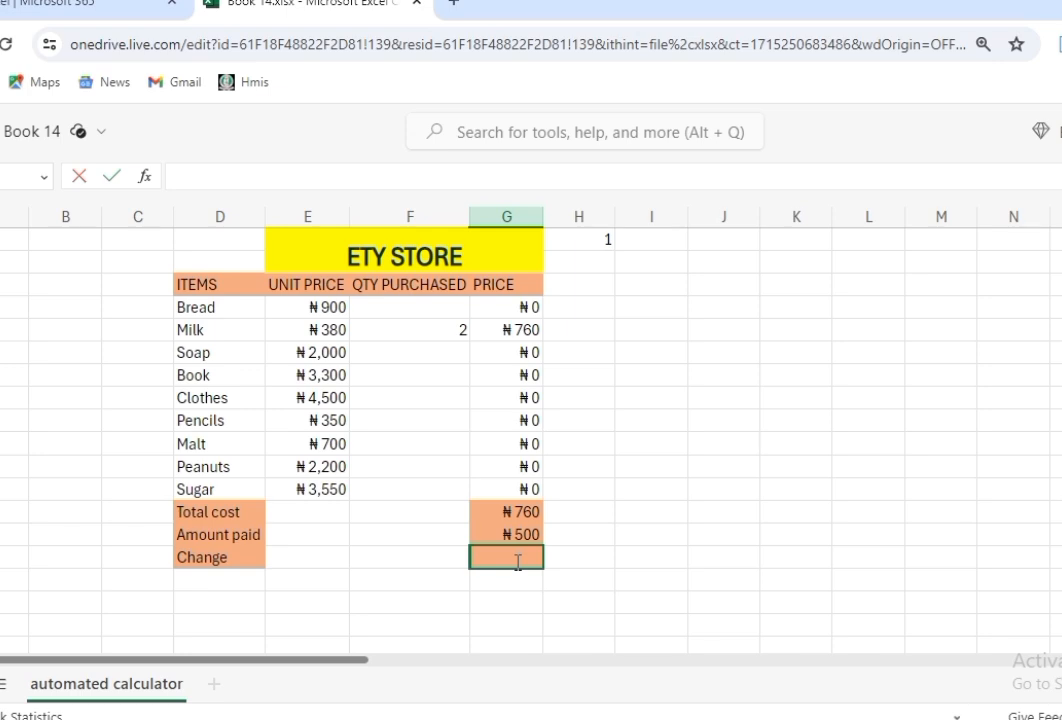
text(=IF)
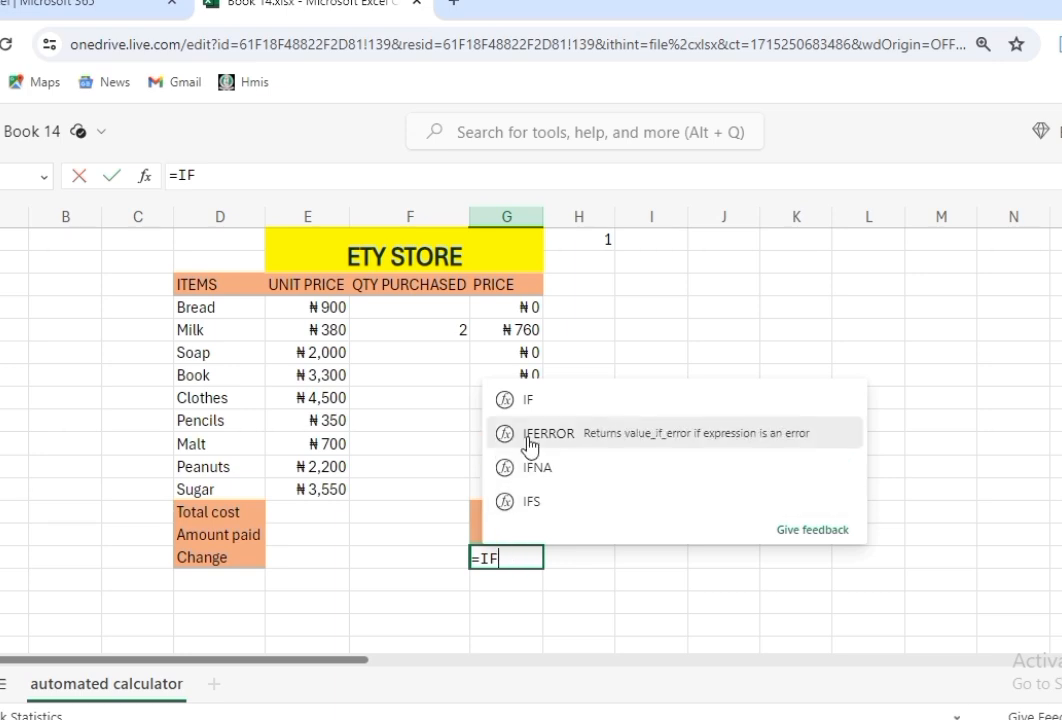
click(524, 403)
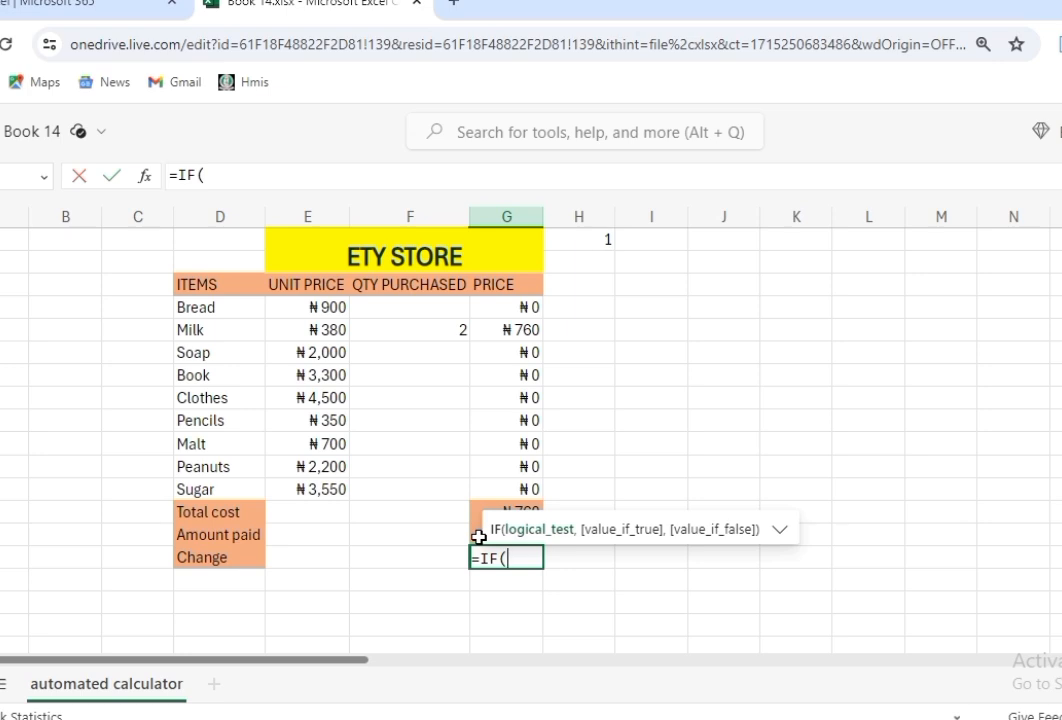
click(479, 537)
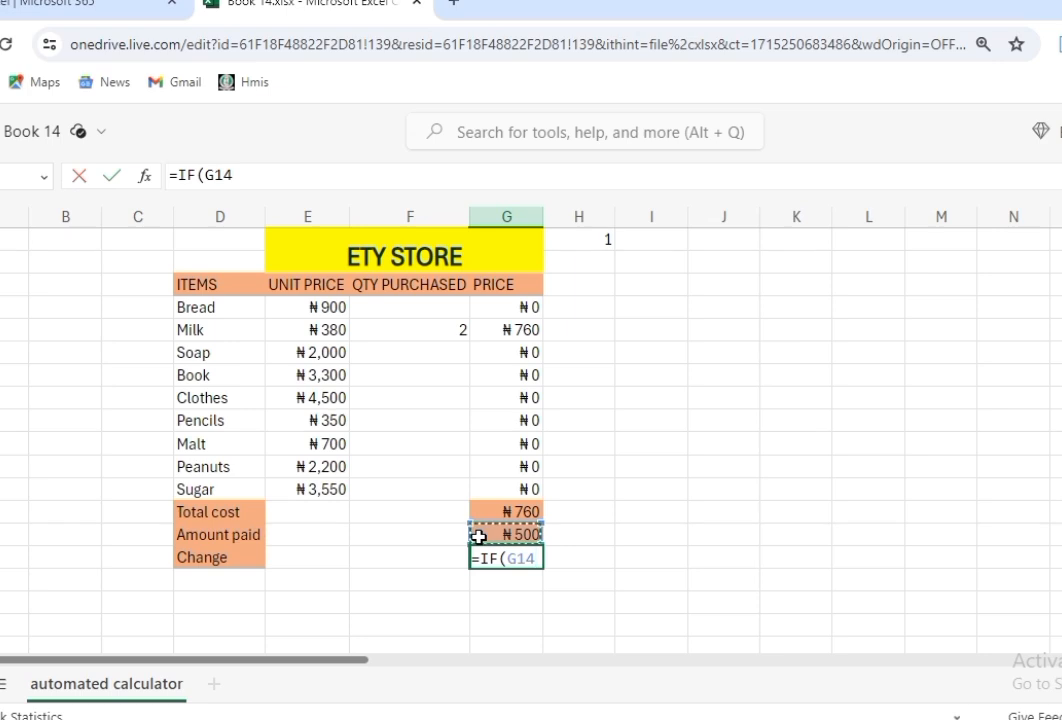
text(>)
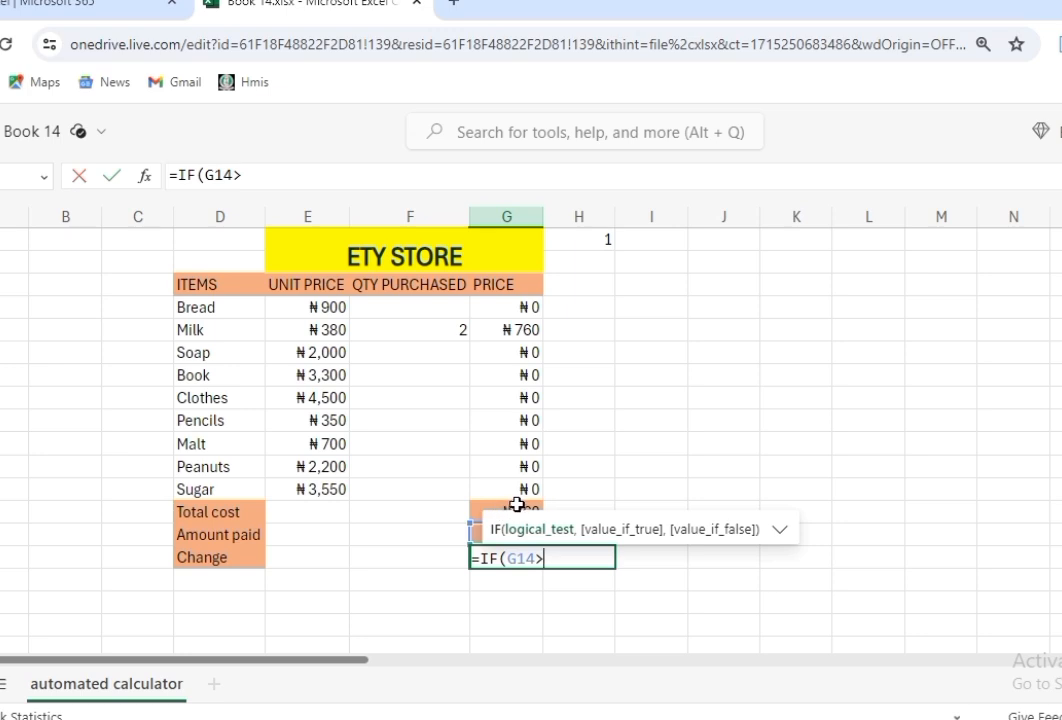
click(515, 504)
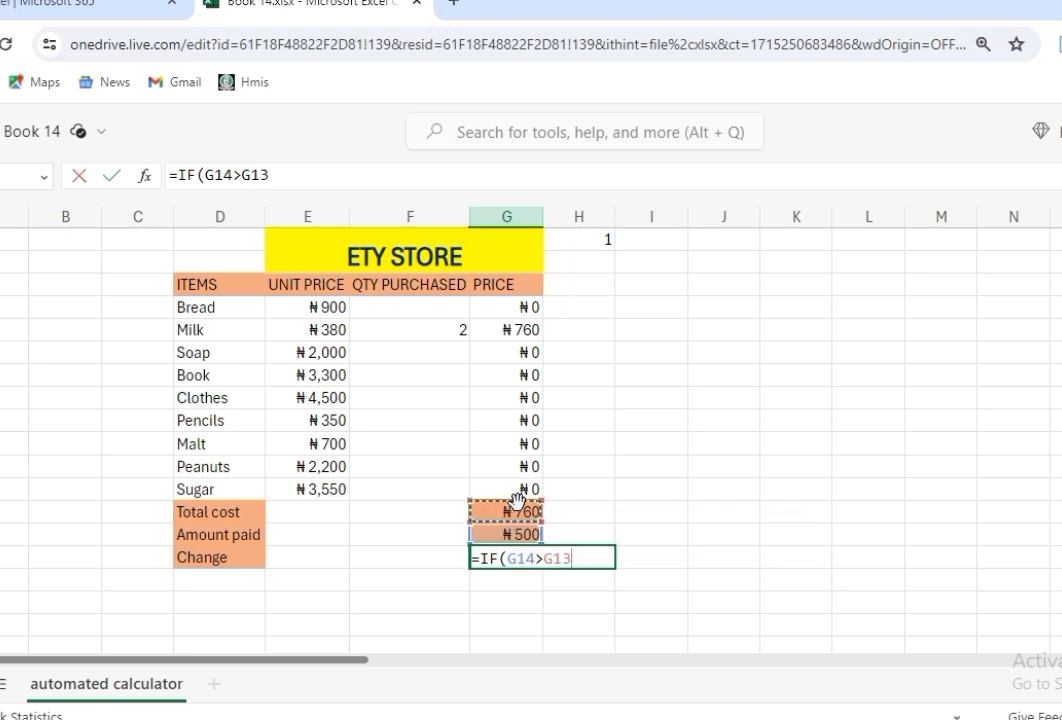
text(,)
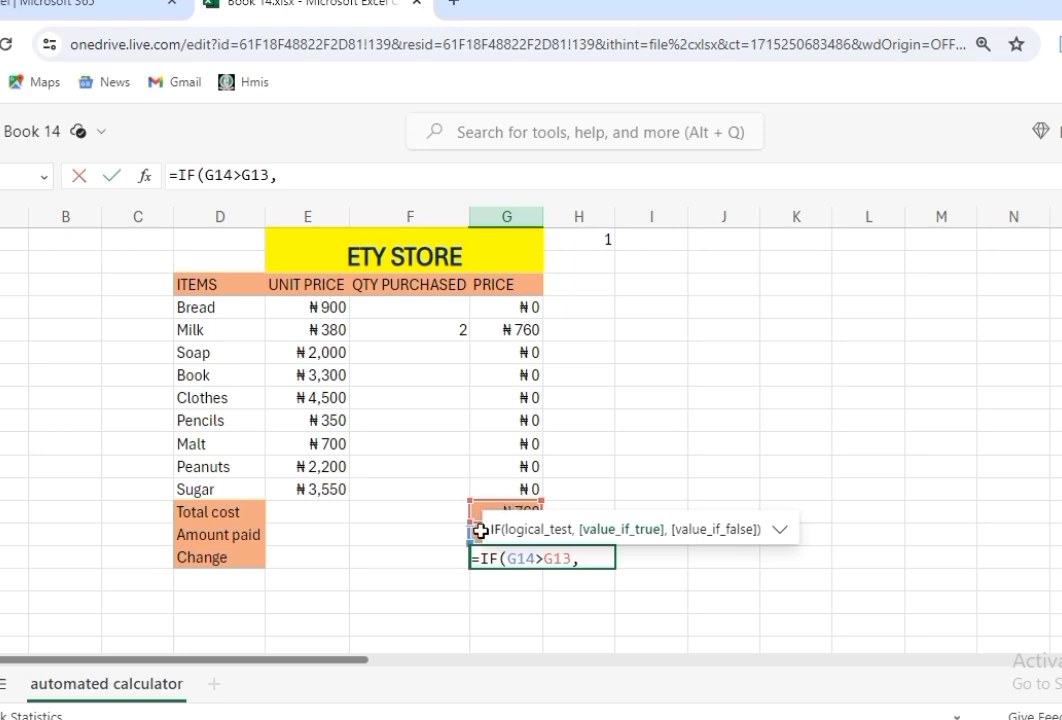
Step: Complete the Change formula so it returns G14-G13 when the test is true and "low funds" when it is false
click(480, 535)
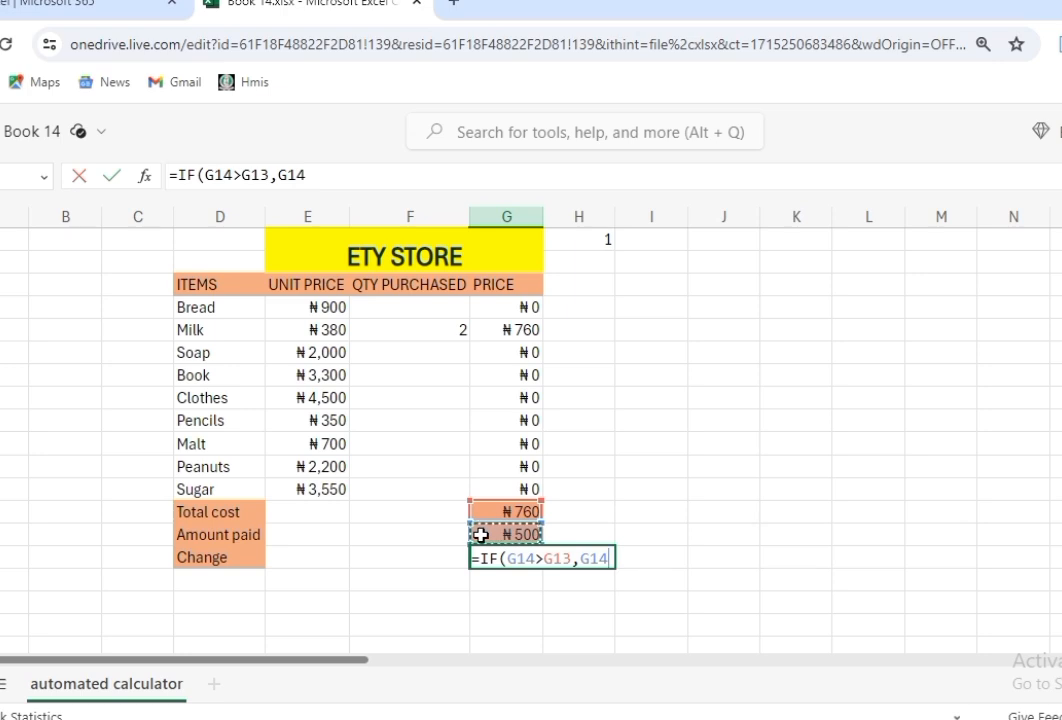
text(-)
click(481, 516)
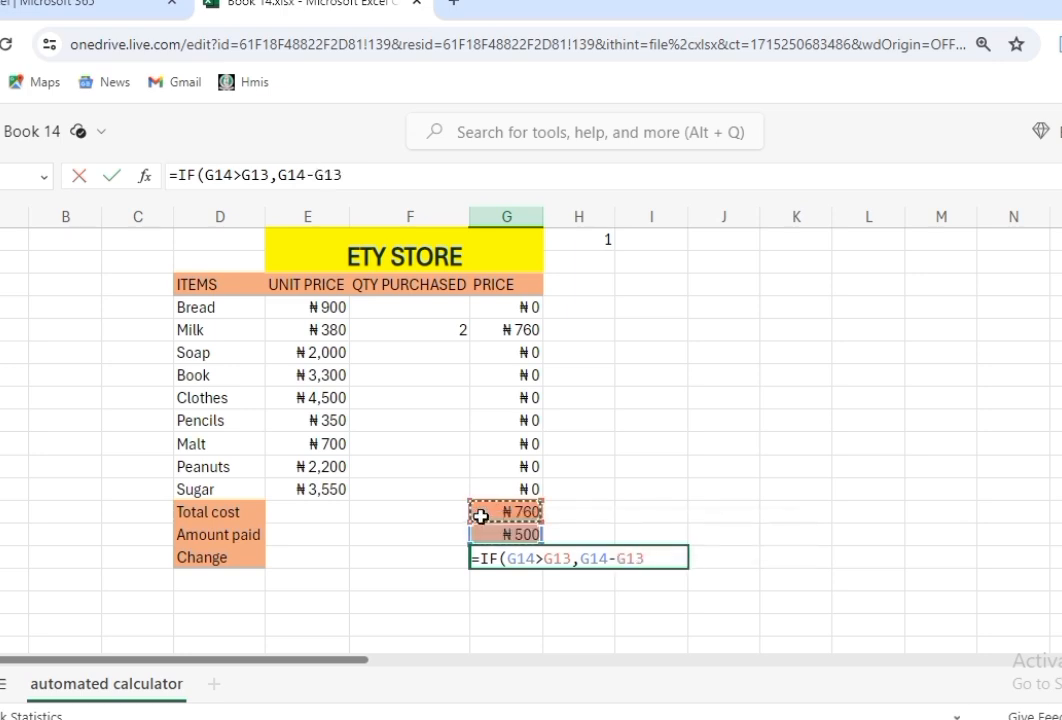
text(,)
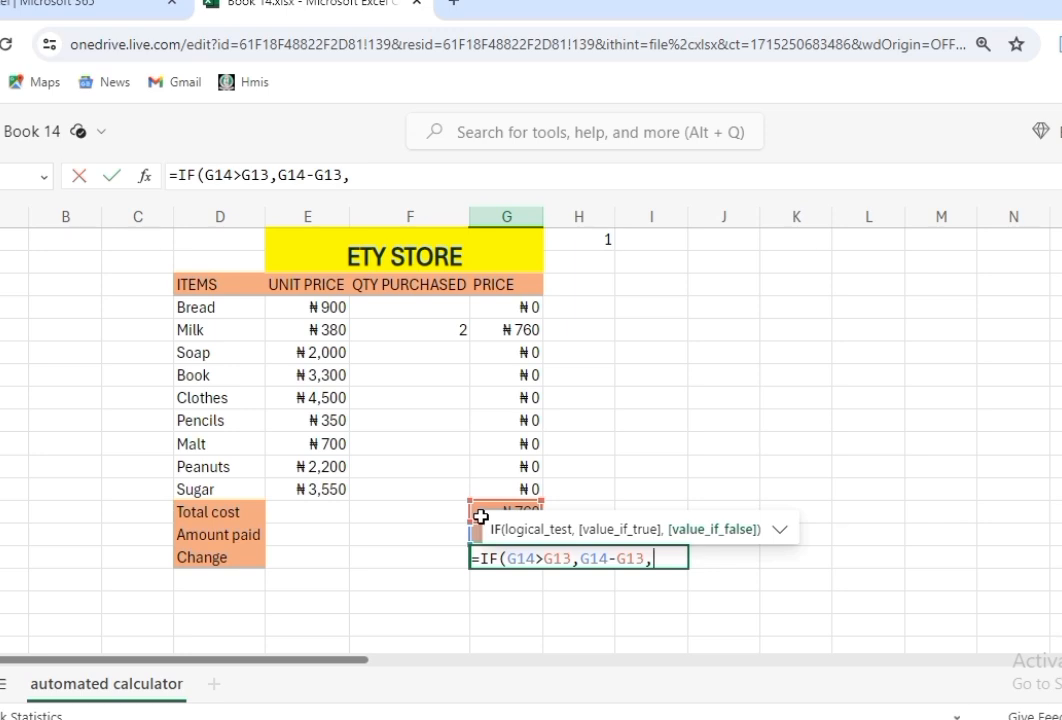
text(')
key(BackSpace)
text("low )
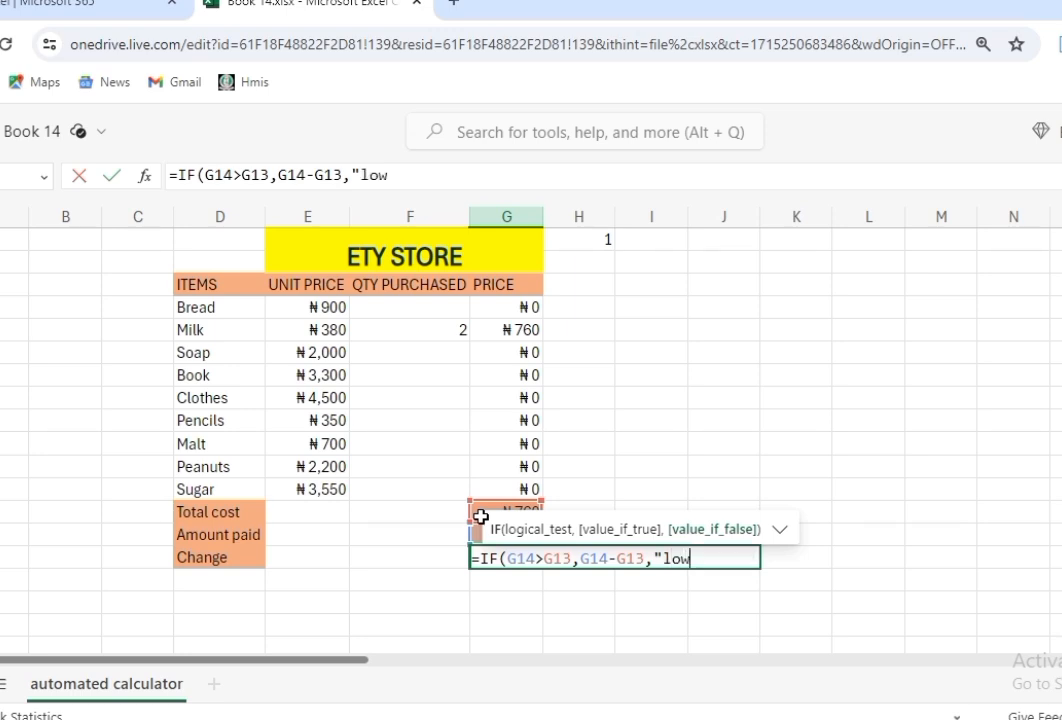
text(funds)
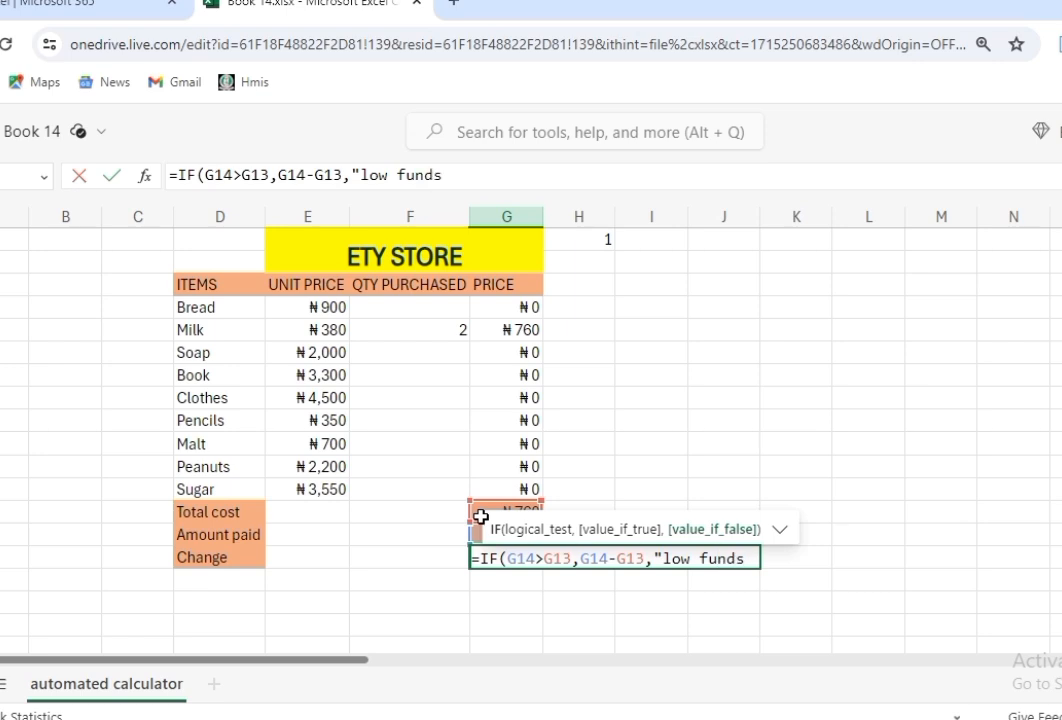
text("))
key(Return)
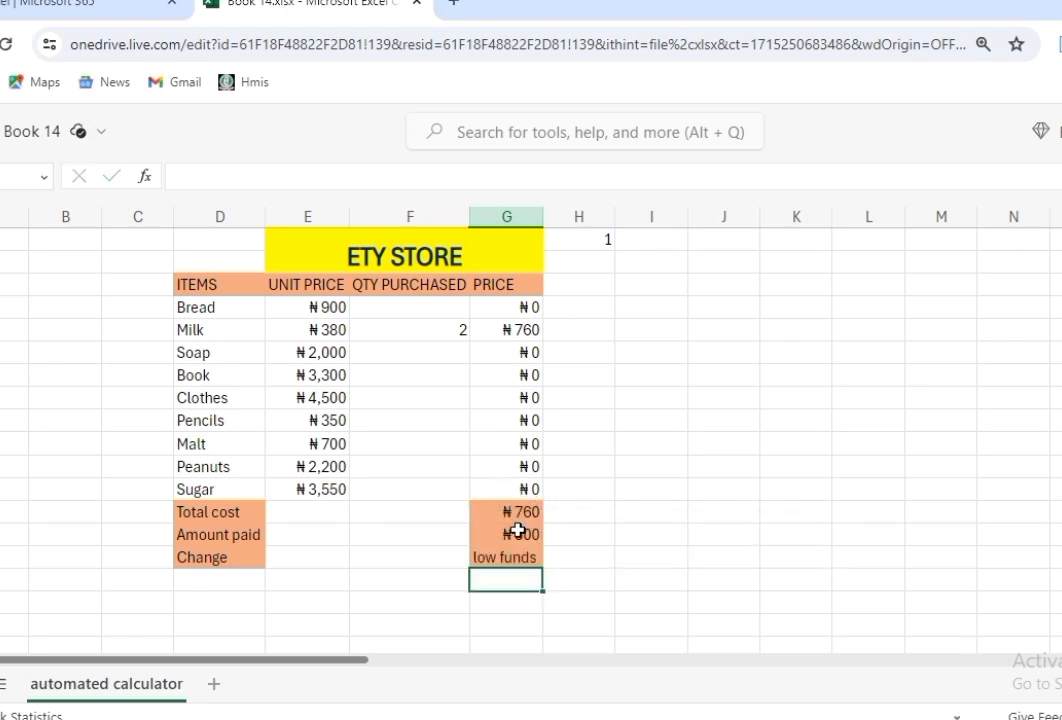
Step: Enter the quantities purchased: 1 for Soap and 2 for Book
click(450, 358)
text(1)
key(Return)
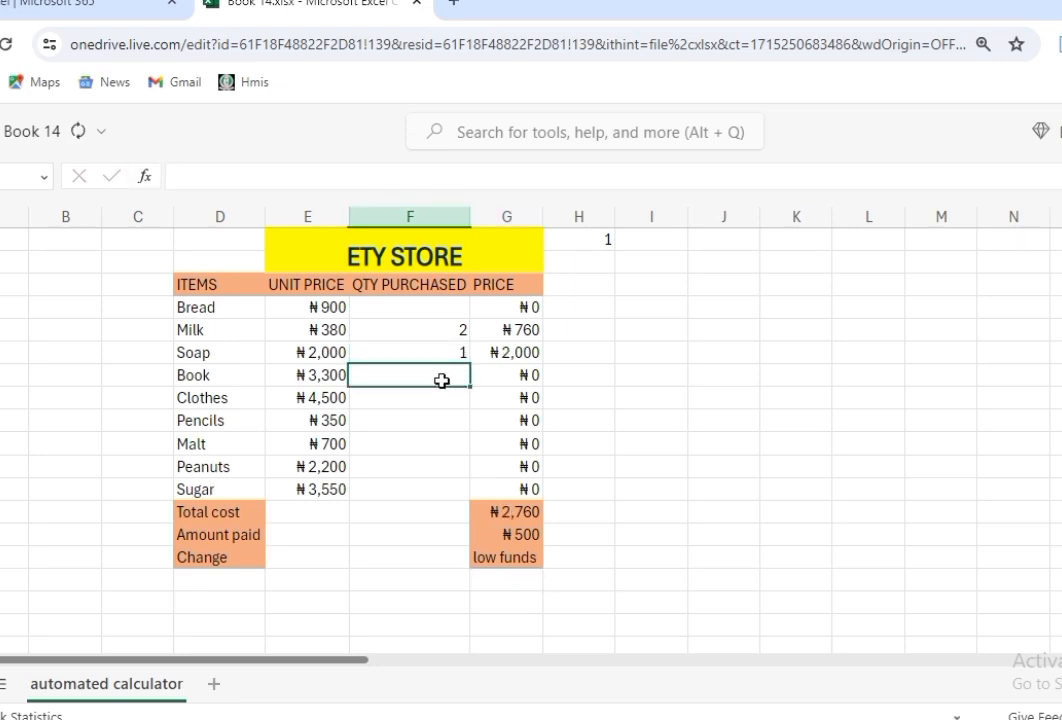
text(2)
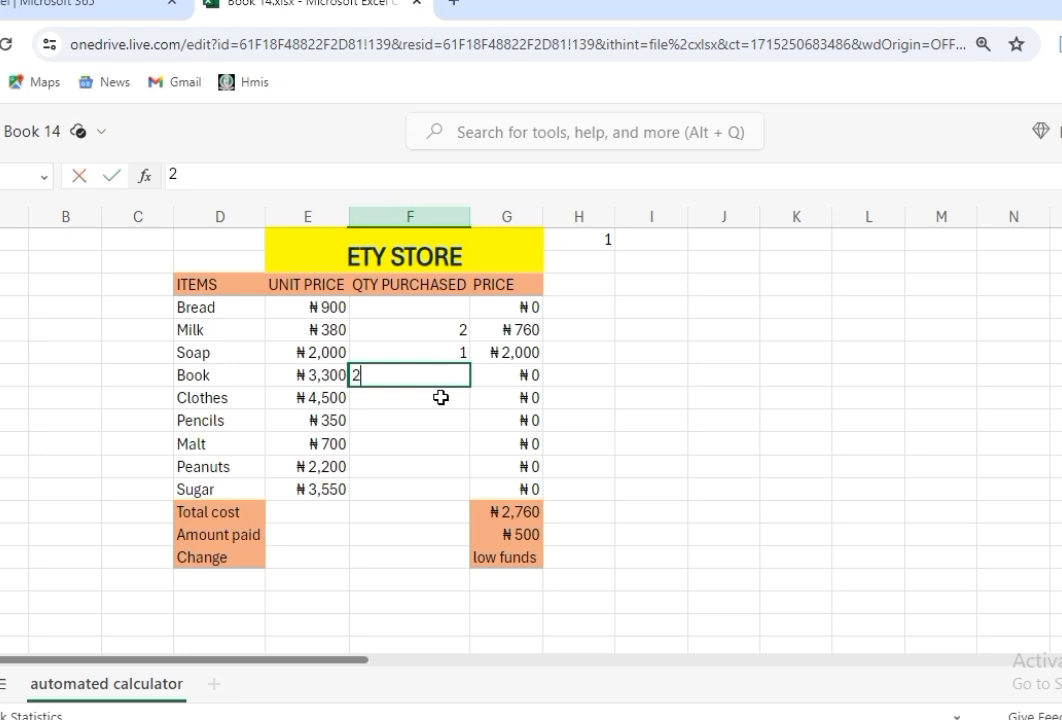
key(Return)
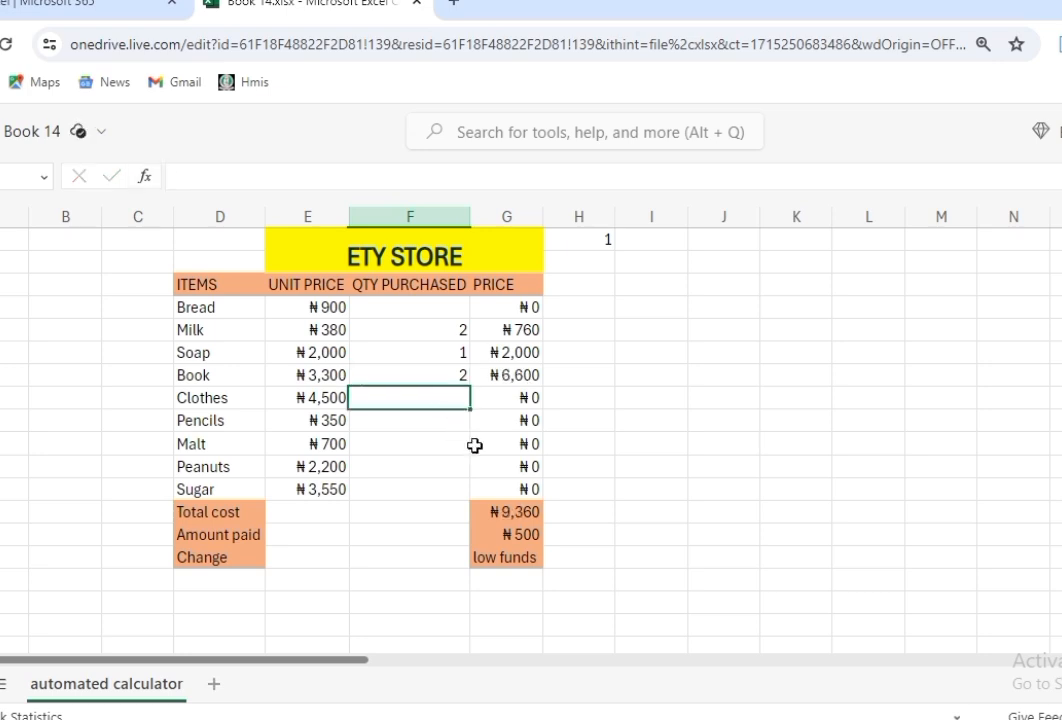
Step: Enter 10000 as the Amount paid to test the IF formula with sufficient funds
click(530, 538)
text(10000)
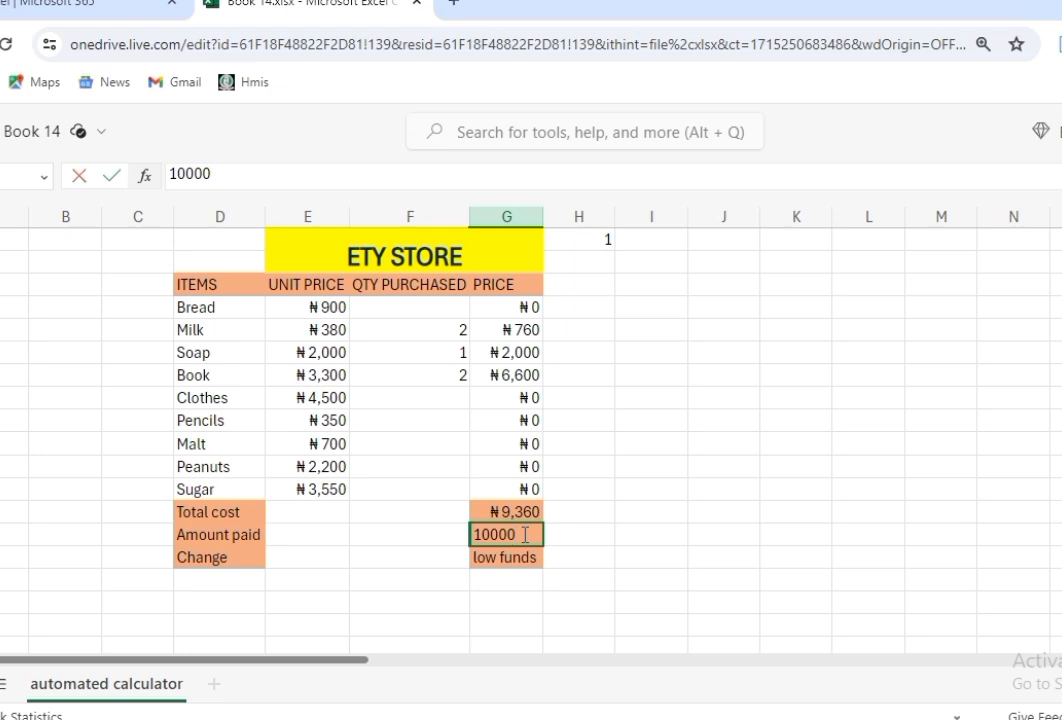
click(528, 578)
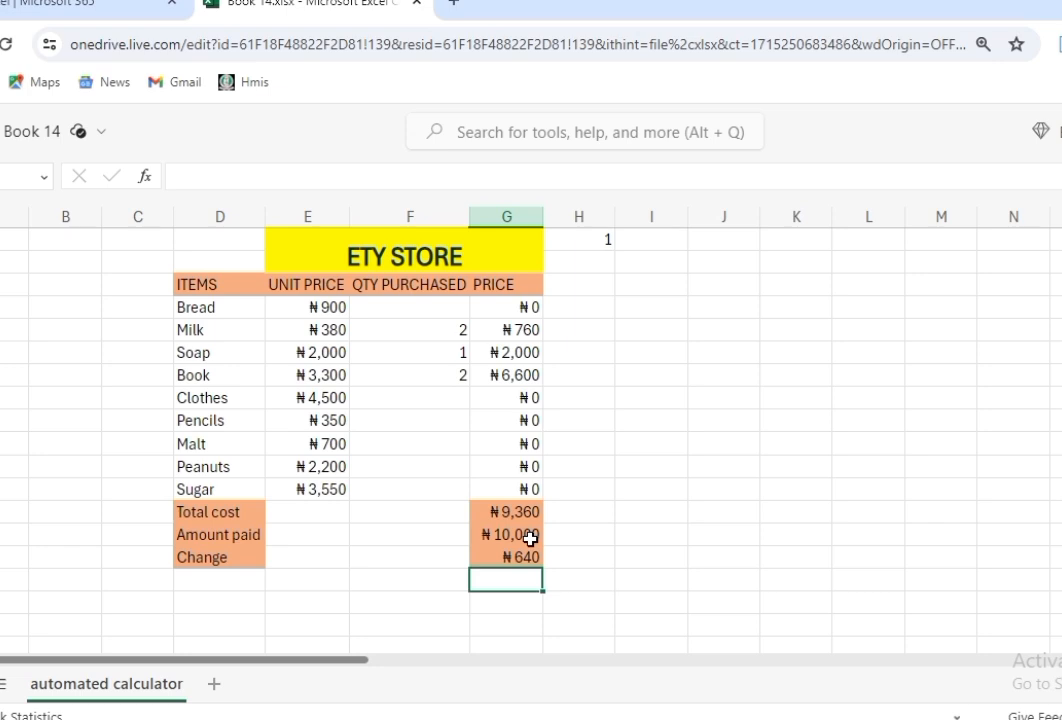
Step: Replace the Amount paid with 8000 to test the Change formula with an insufficient payment
double_click(531, 537)
key(BackSpace)
text(8000)
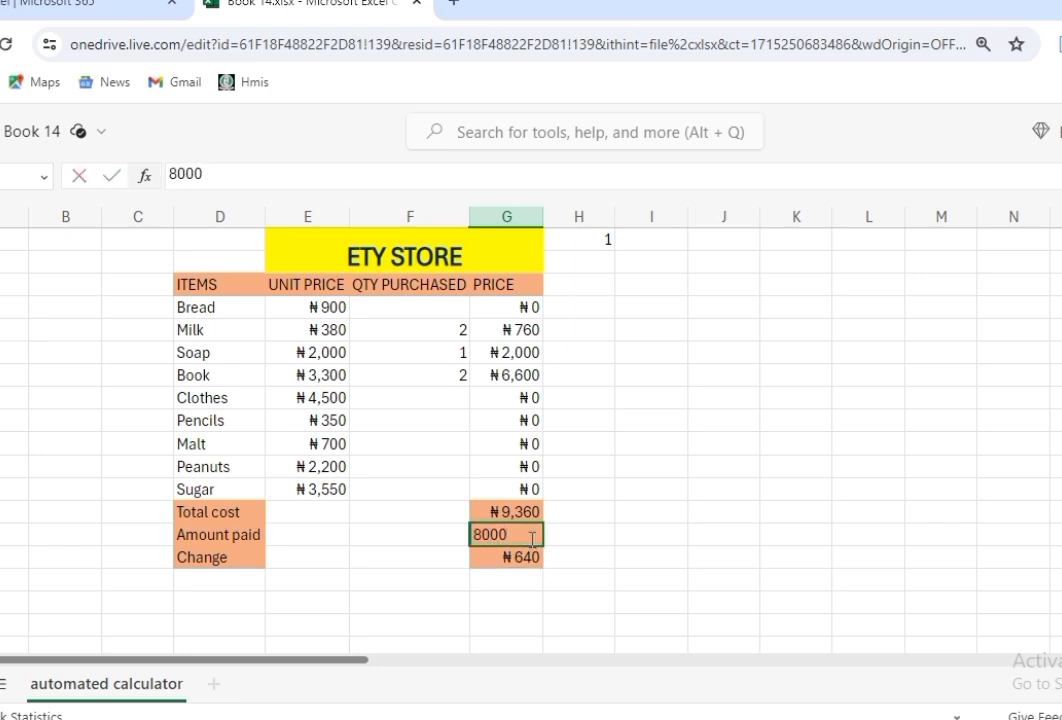
click(535, 584)
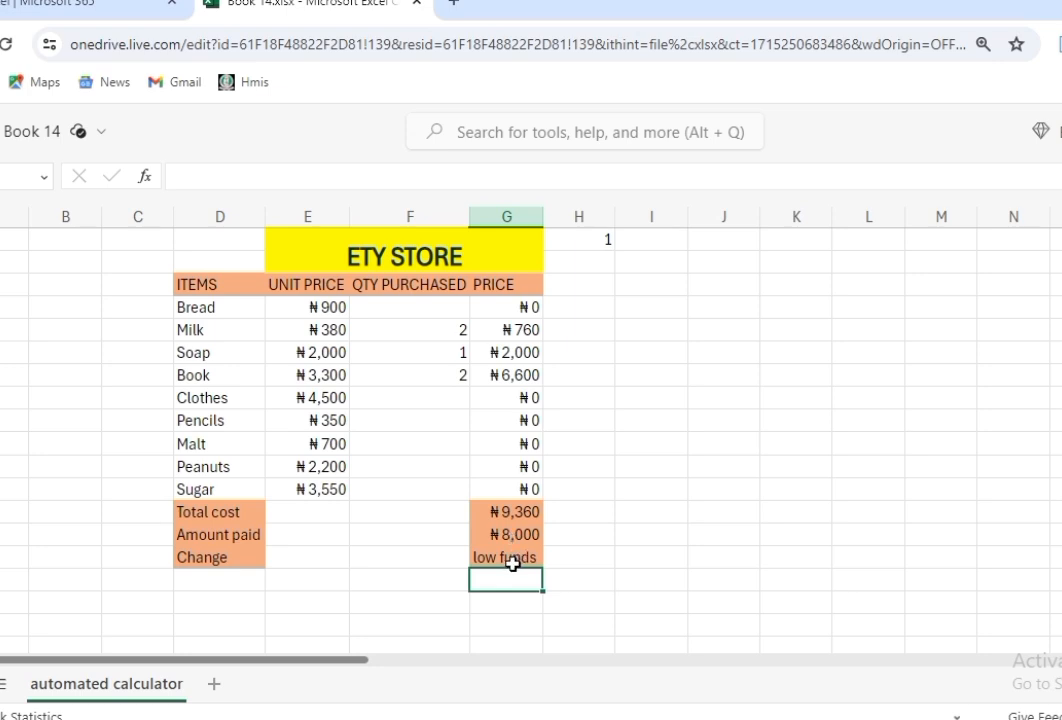
click(508, 536)
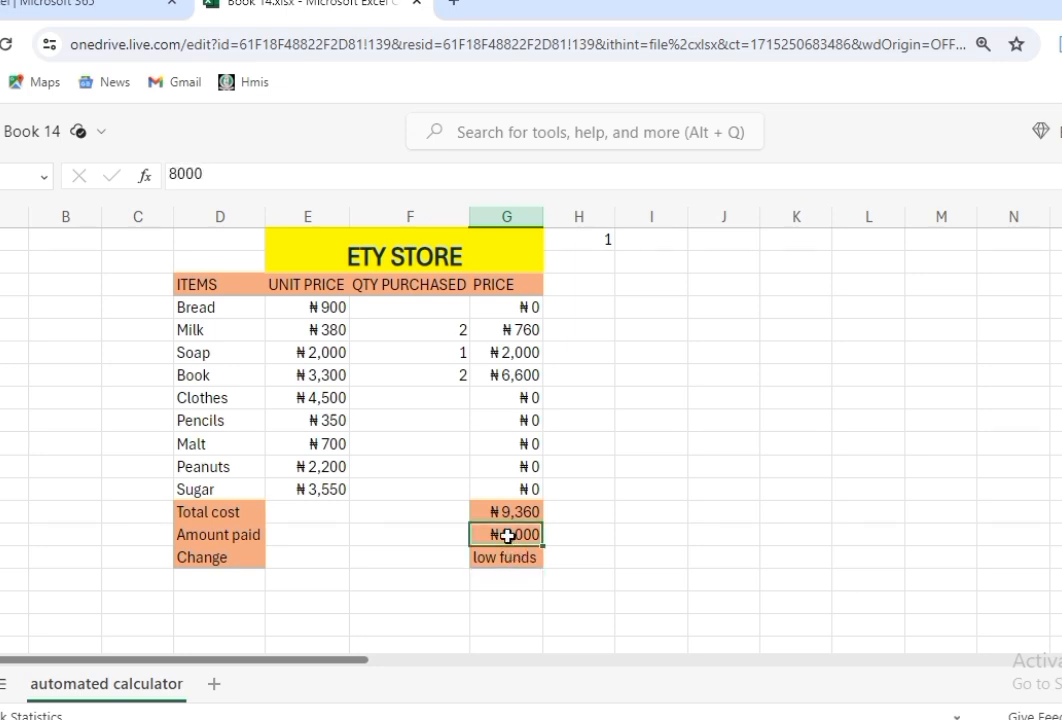
Step: Replace the Amount paid with 9360 to test the Change formula with a payment equal to the total cost
key(BackSpace)
text(9360)
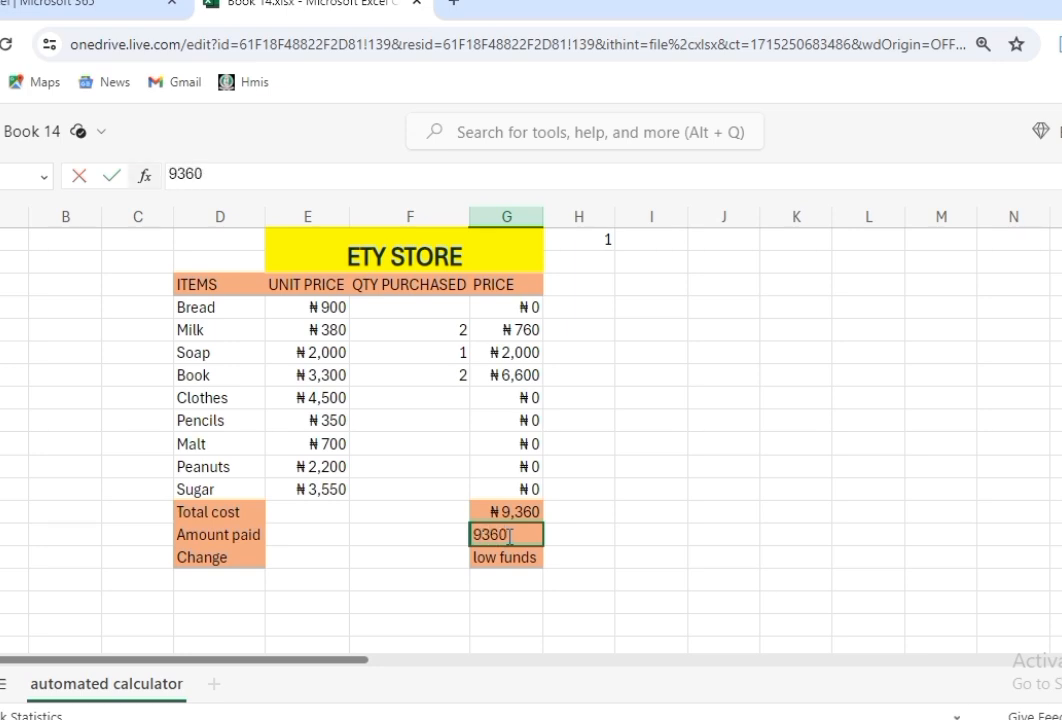
click(535, 563)
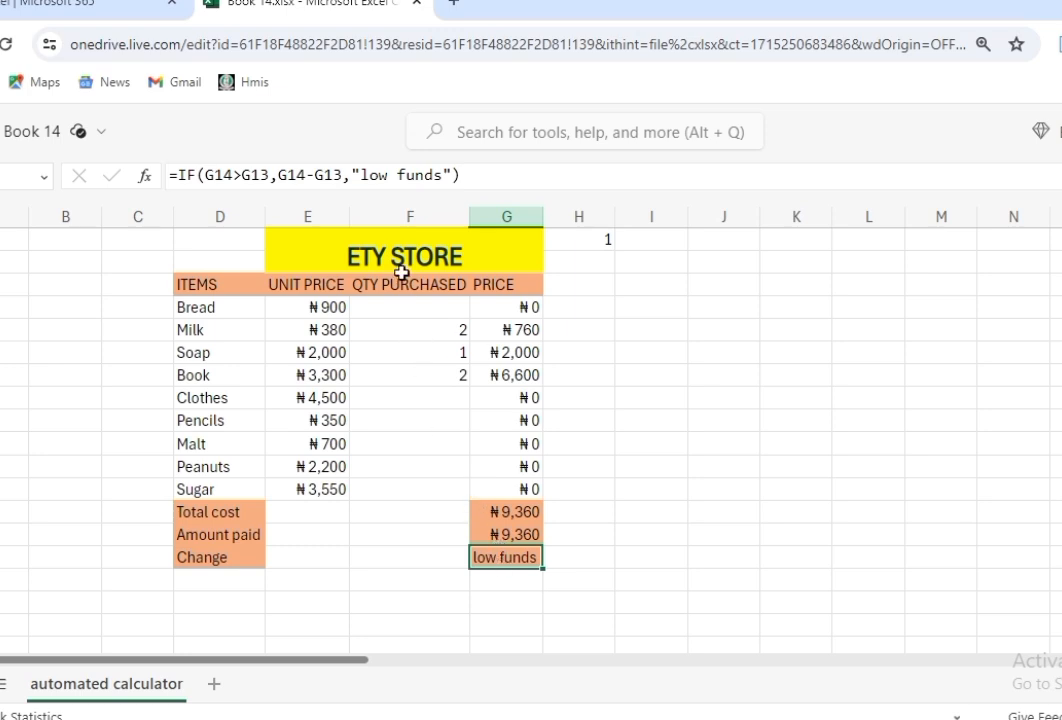
Step: Nest a second IF in the Change formula before "low funds", with the logical test G14=G13
click(351, 176)
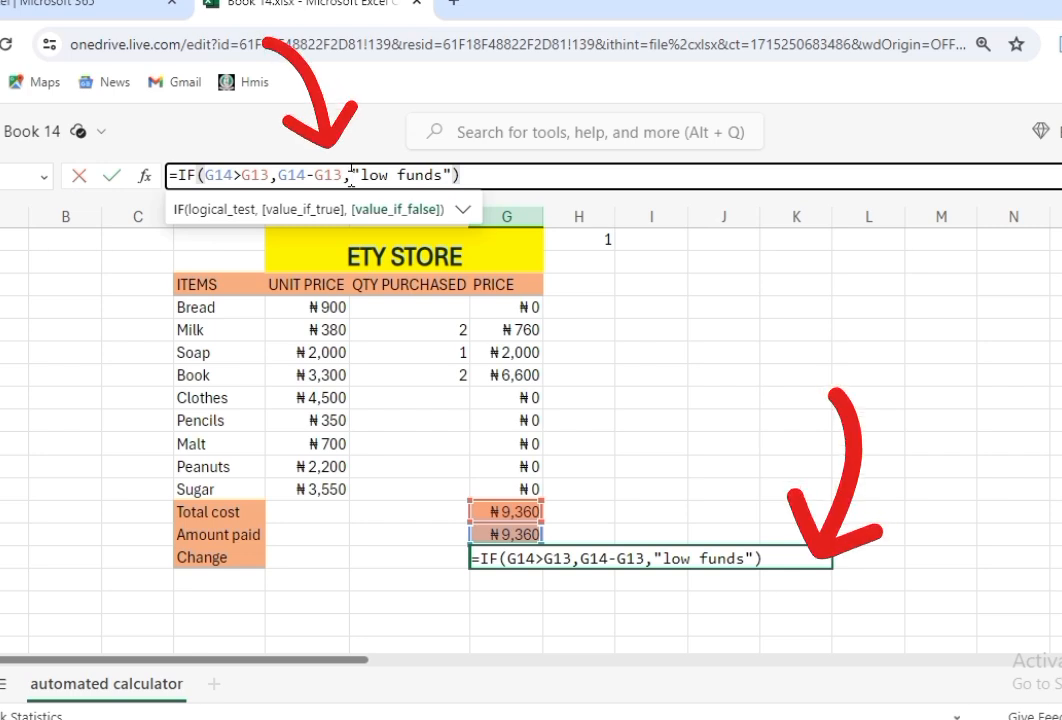
text(if)
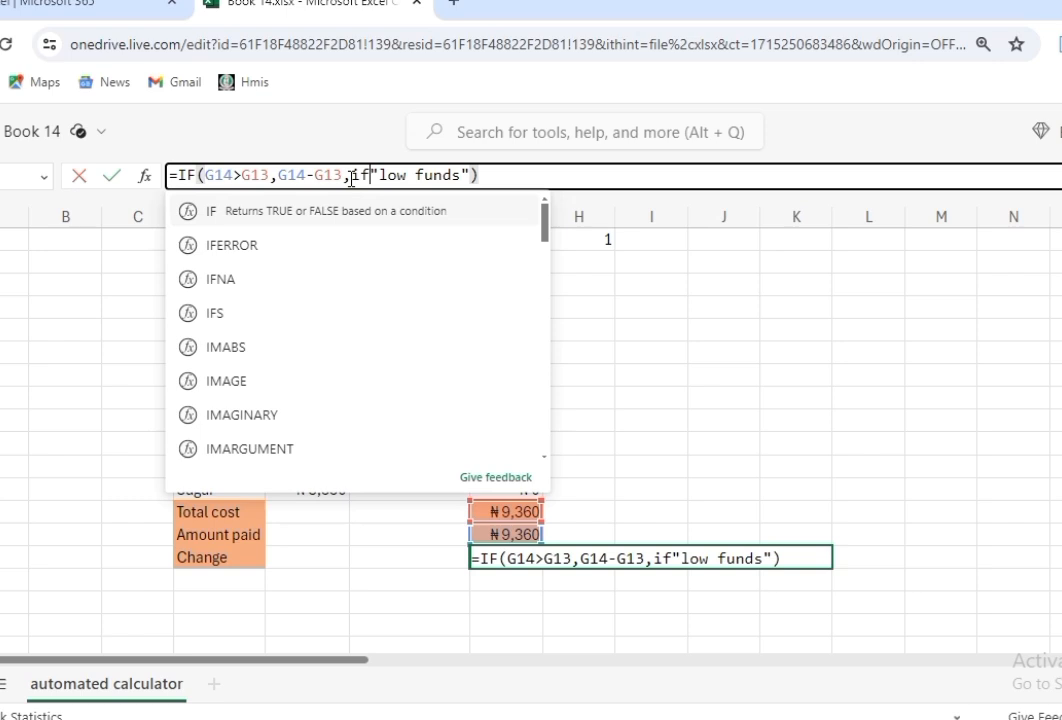
click(307, 212)
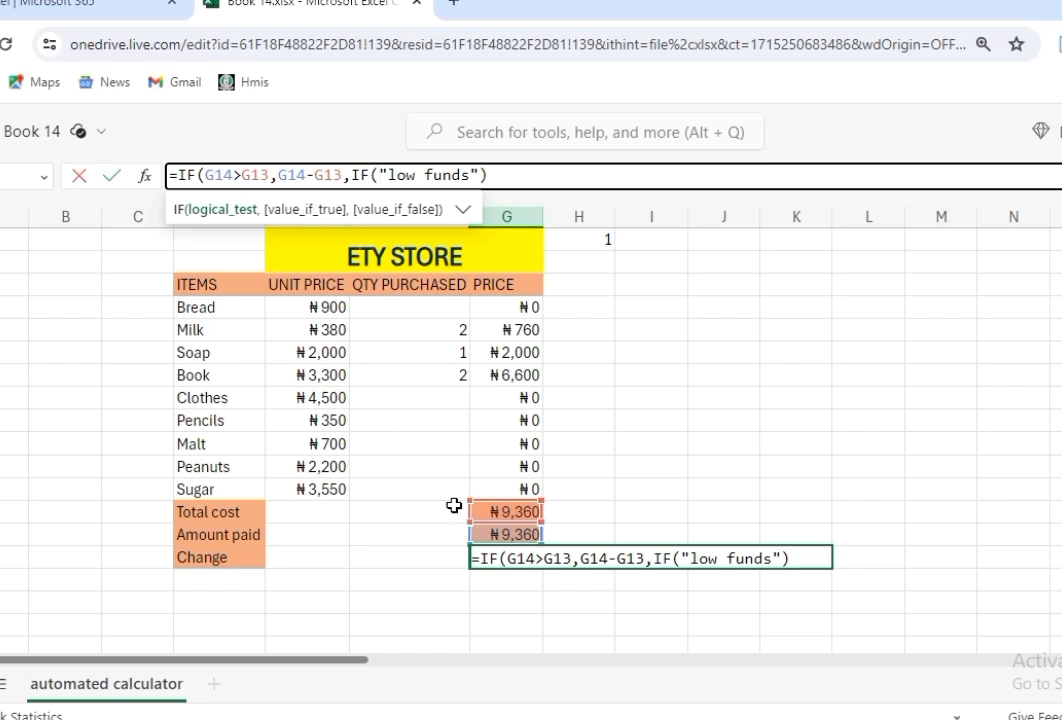
click(486, 534)
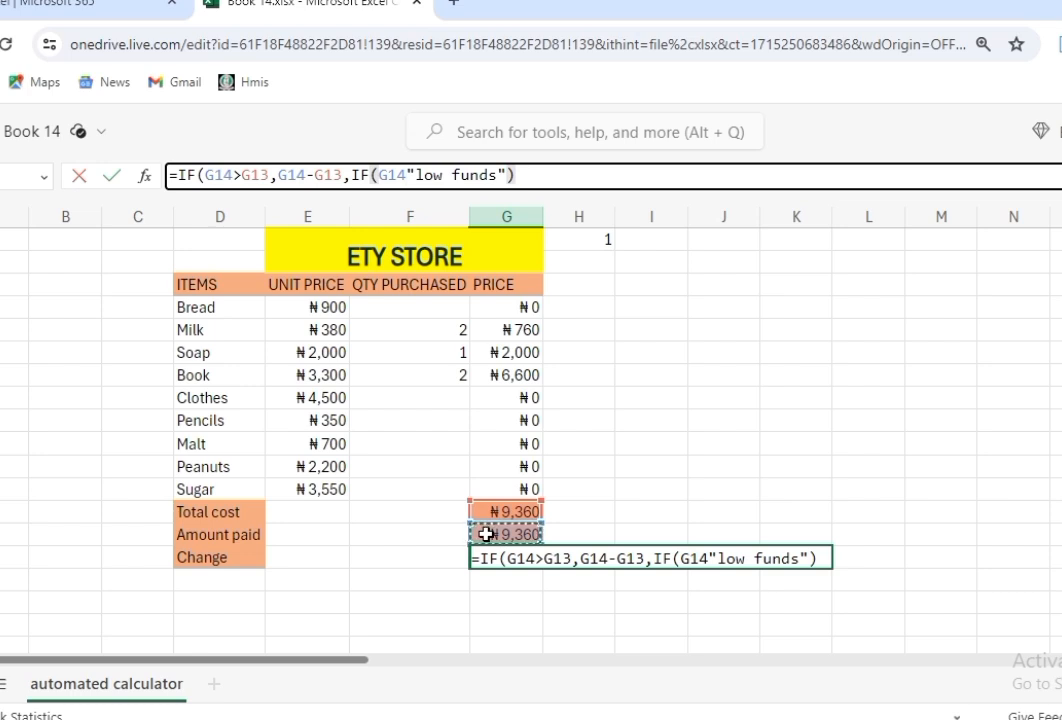
text(=)
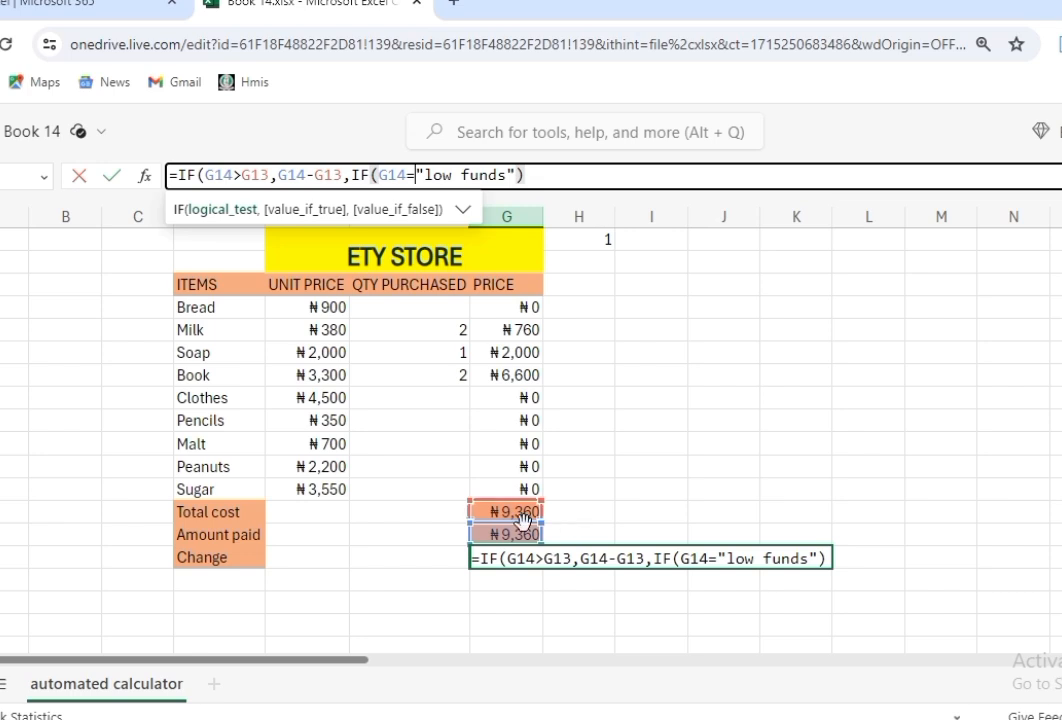
click(519, 511)
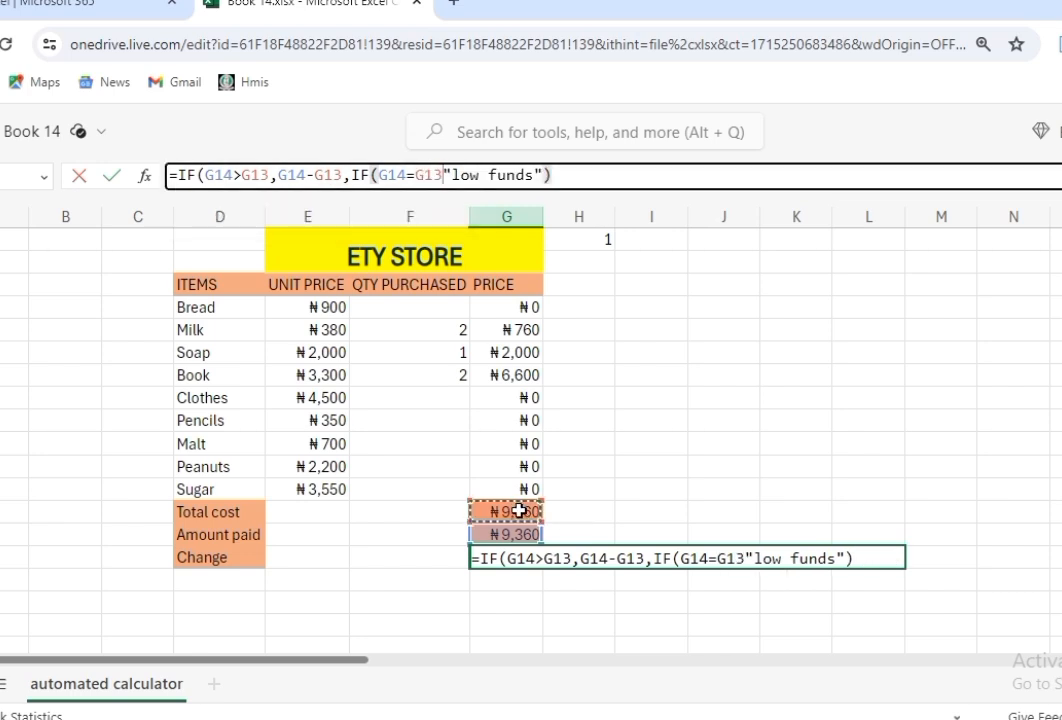
text(,)
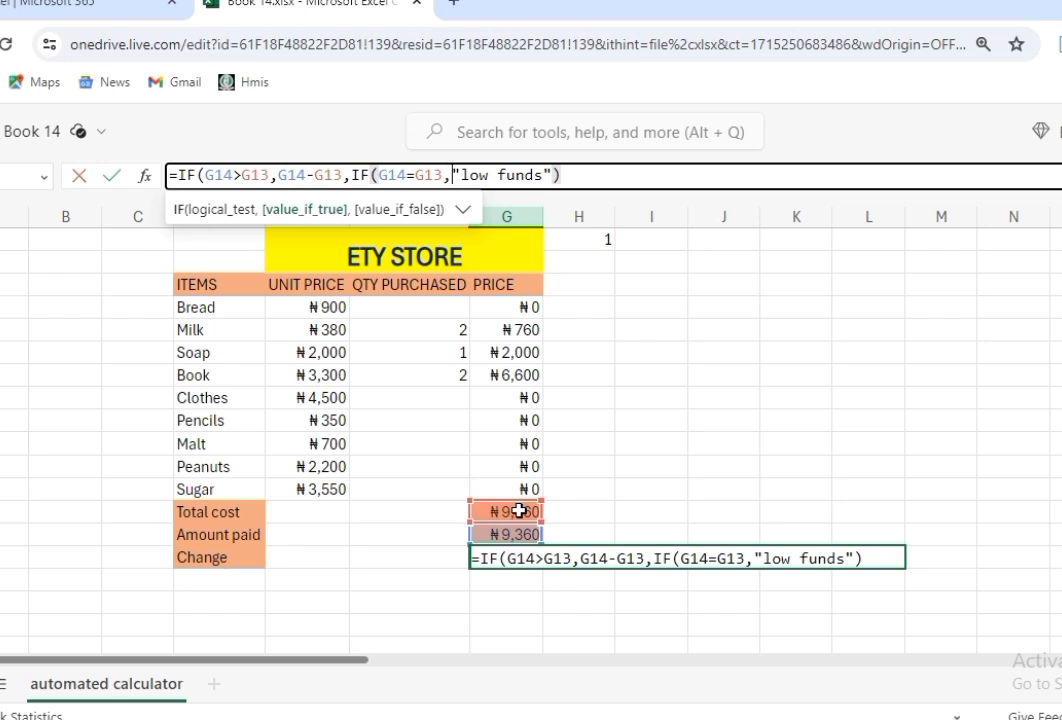
Step: Make the nested IF return "complete" when true and "low funds" when false, and commit the Change formula
text(')
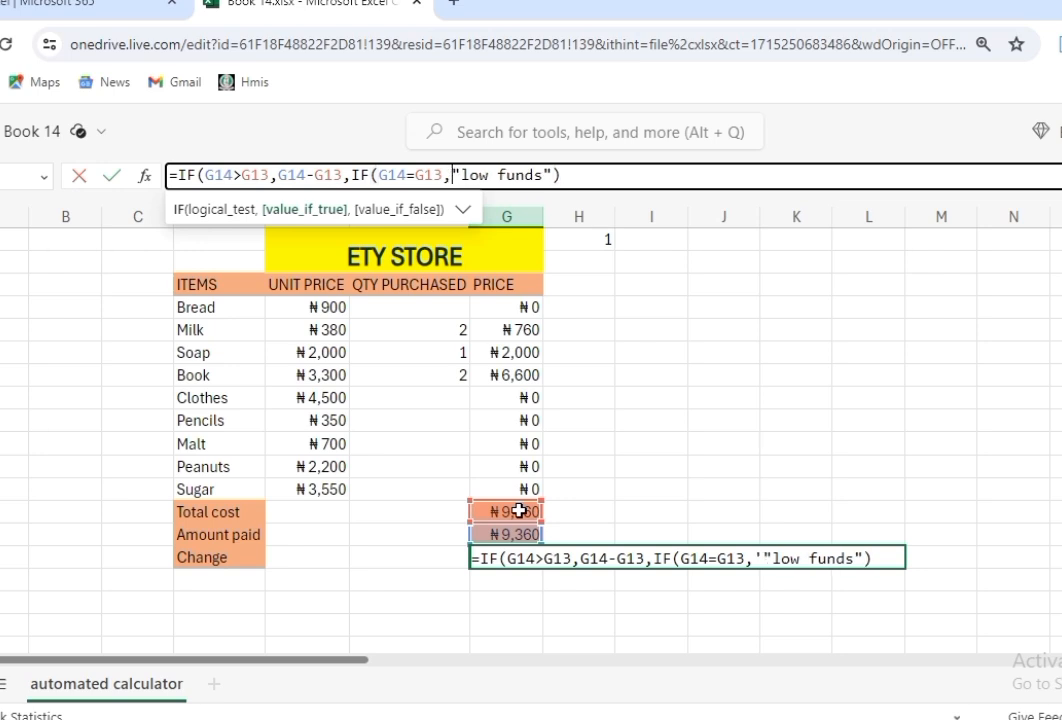
key(BackSpace)
text(")
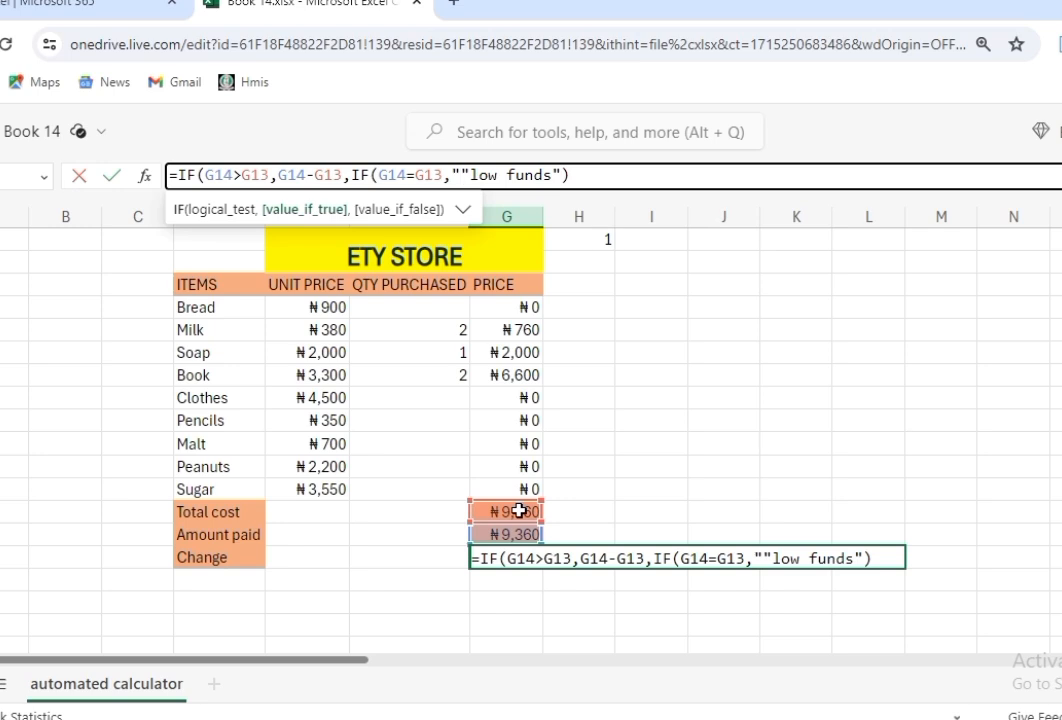
text(com)
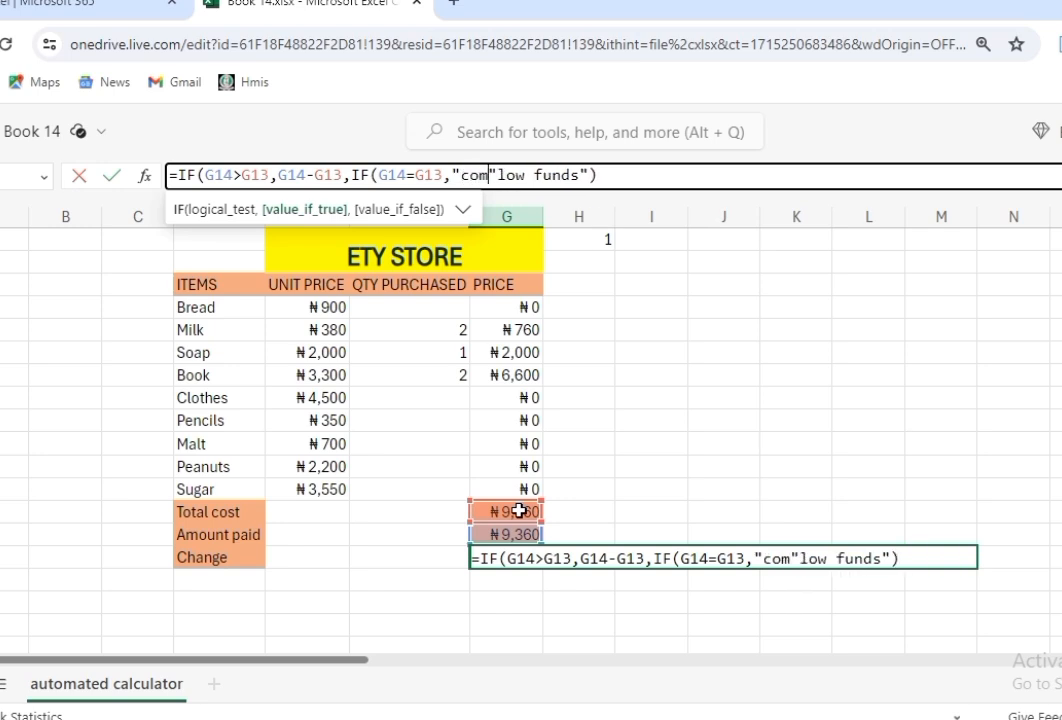
text(plete)
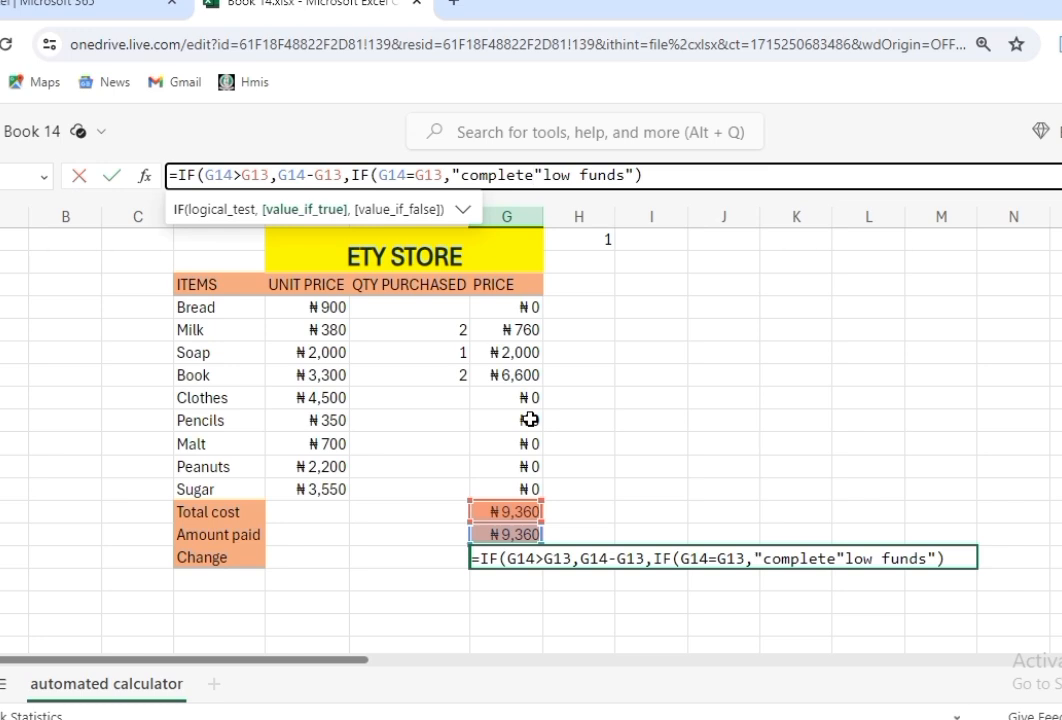
text(")
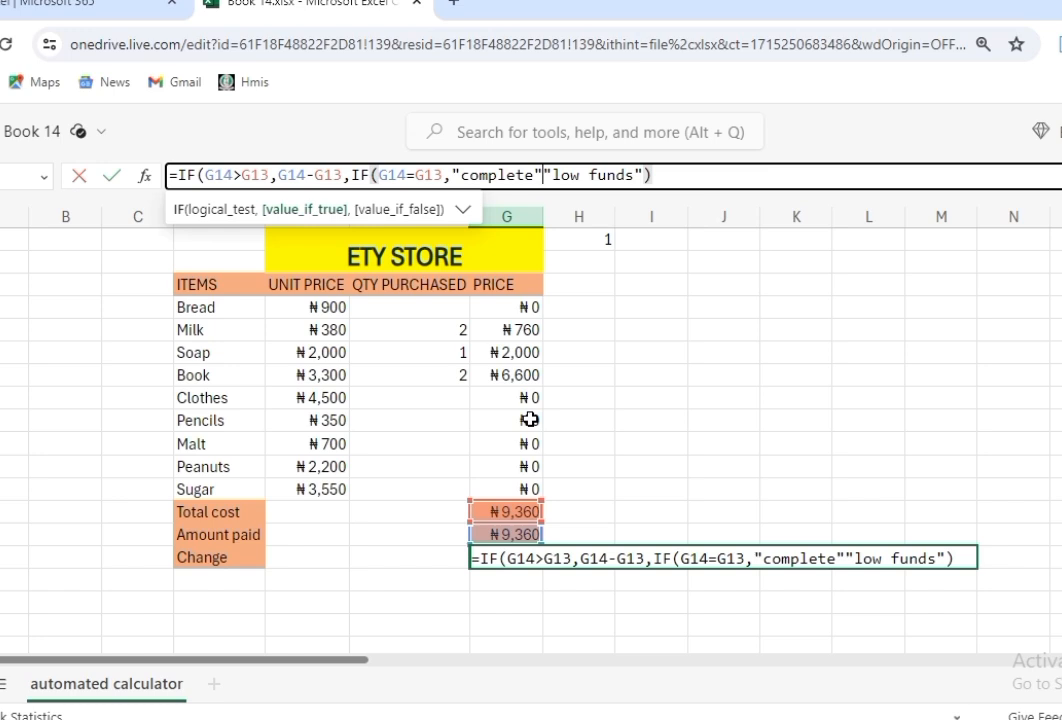
text(,)
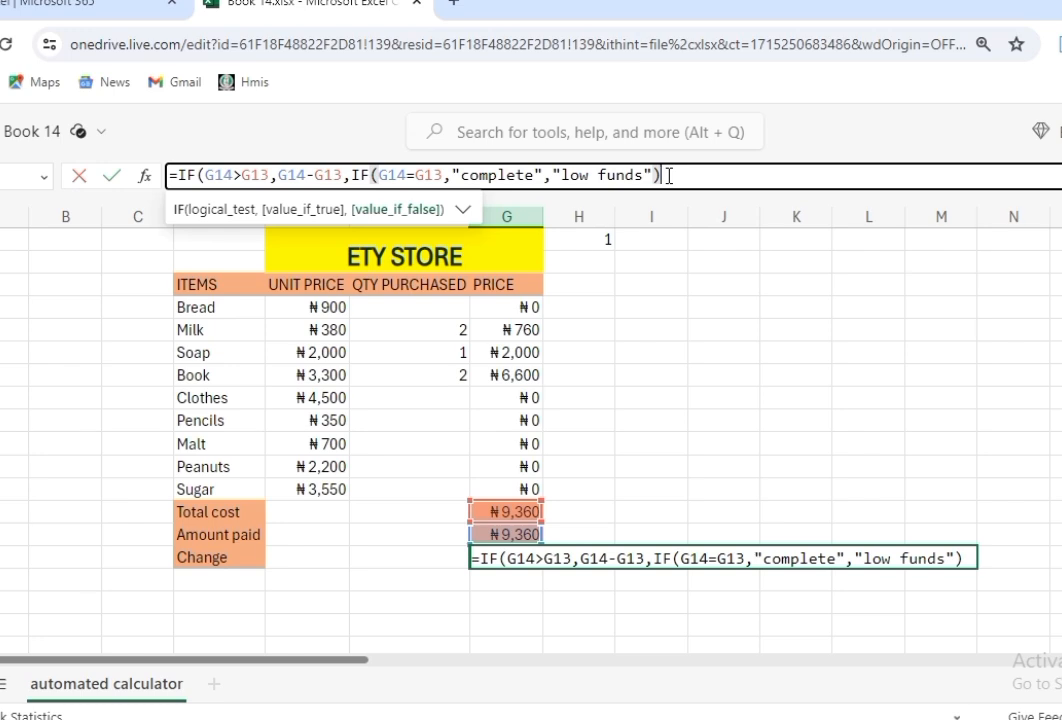
text())
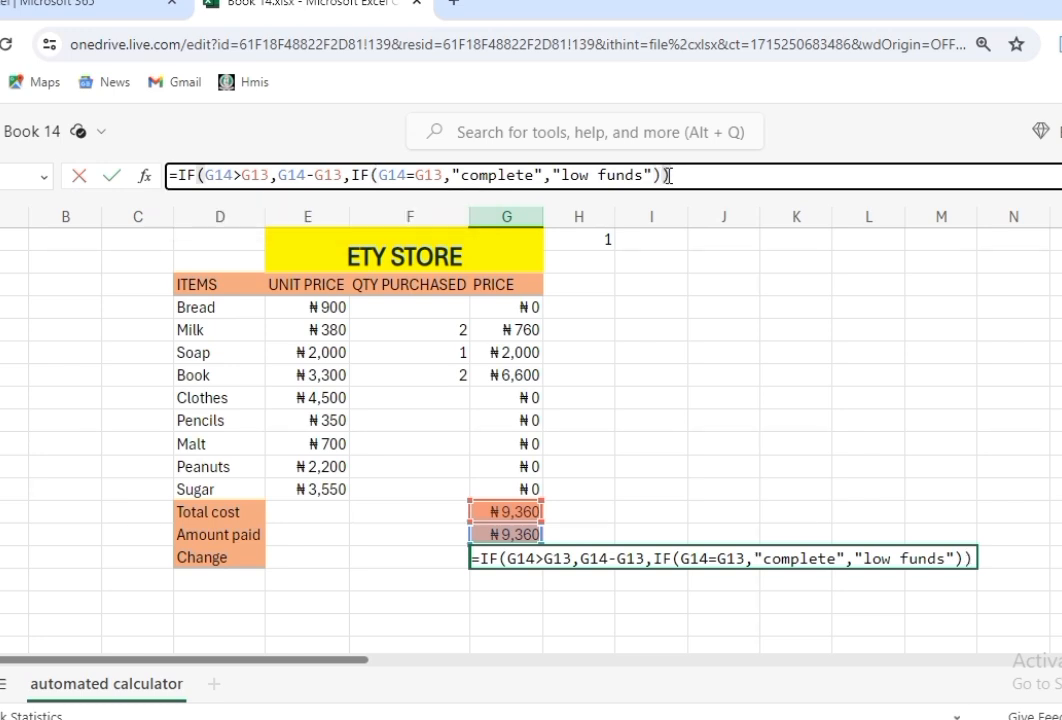
key(Return)
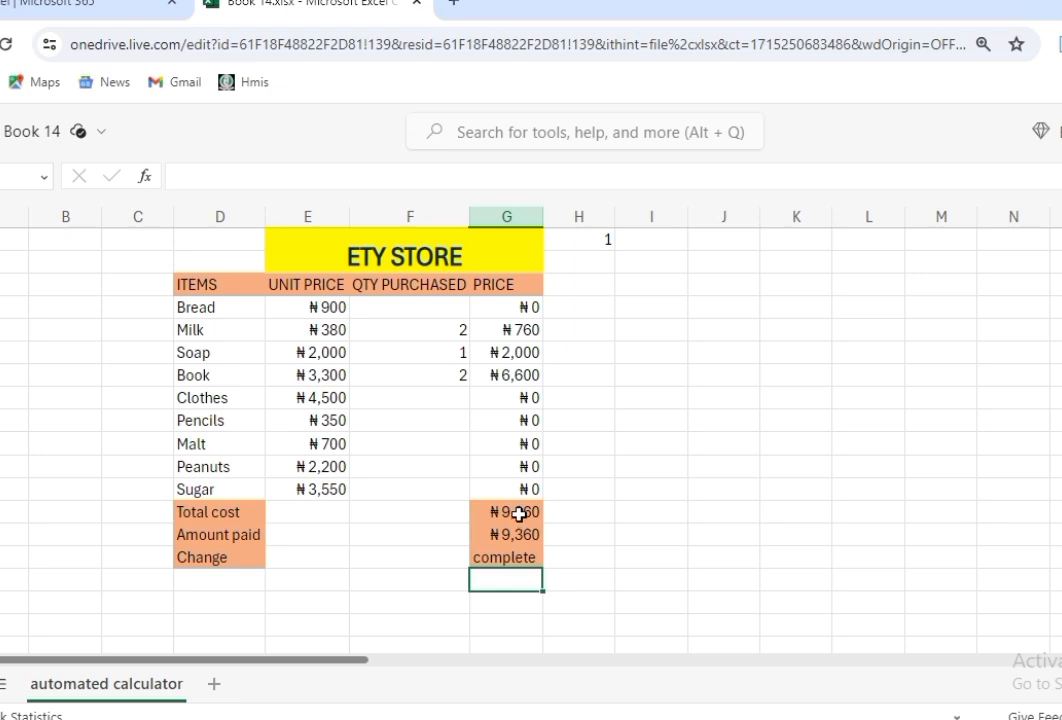
Step: Replace the Amount paid with 10000 to test the nested Change formula with an overpayment
mouse_move(519, 513)
mouse_down()
mouse_move(540, 518)
mouse_move(519, 531)
mouse_up()
click(643, 441)
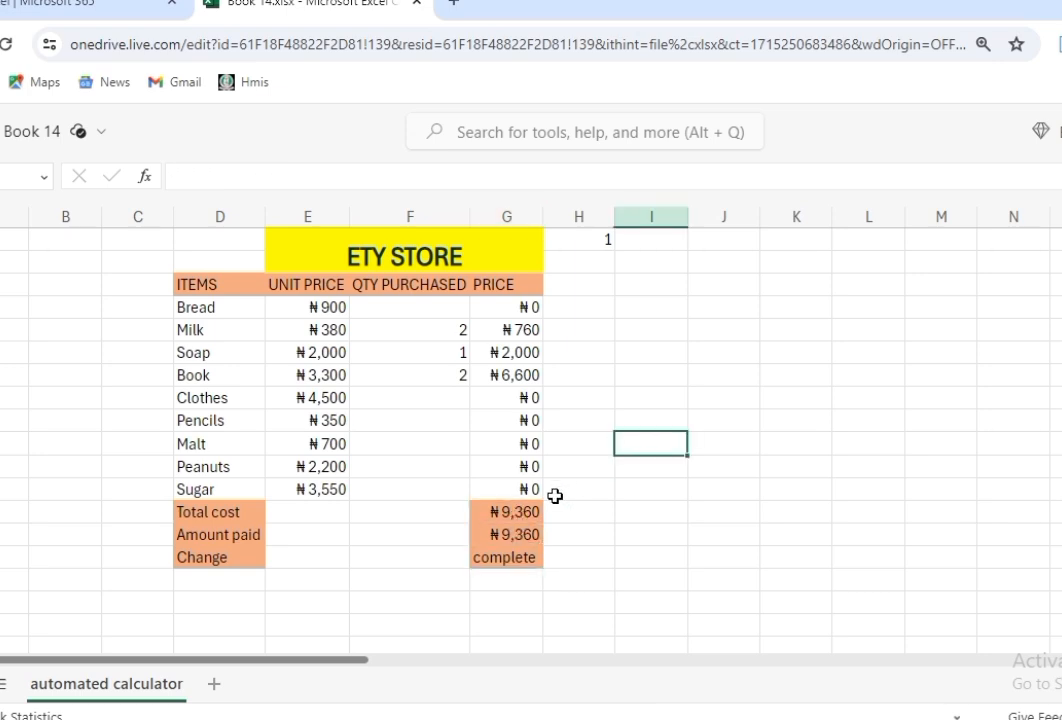
click(520, 534)
key(BackSpace)
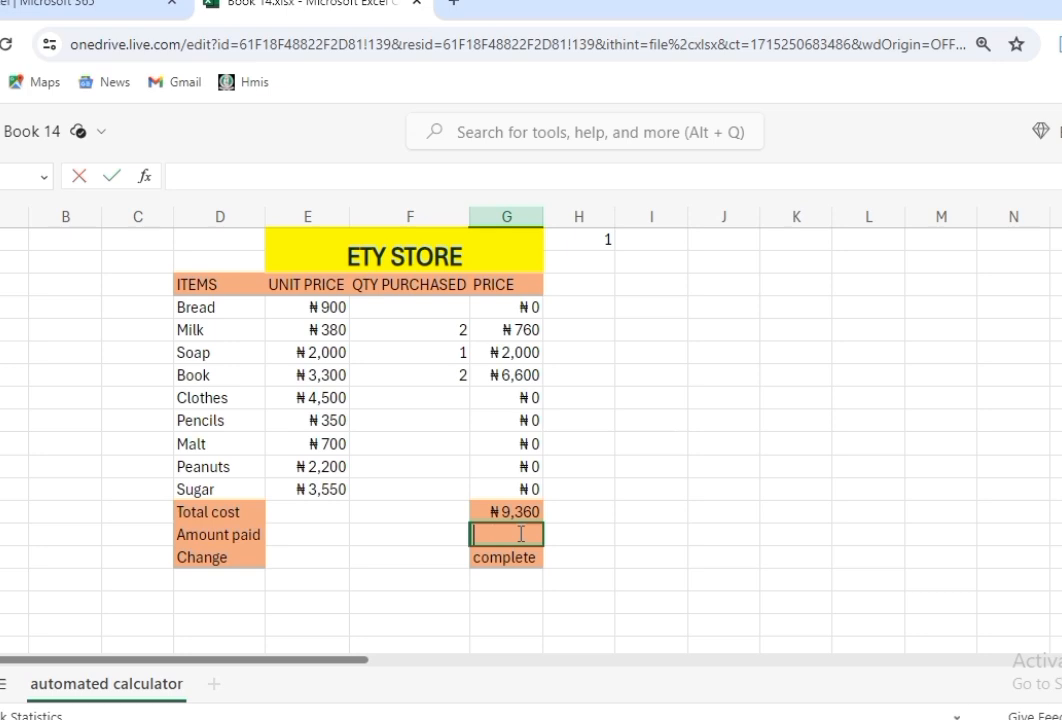
text(100)
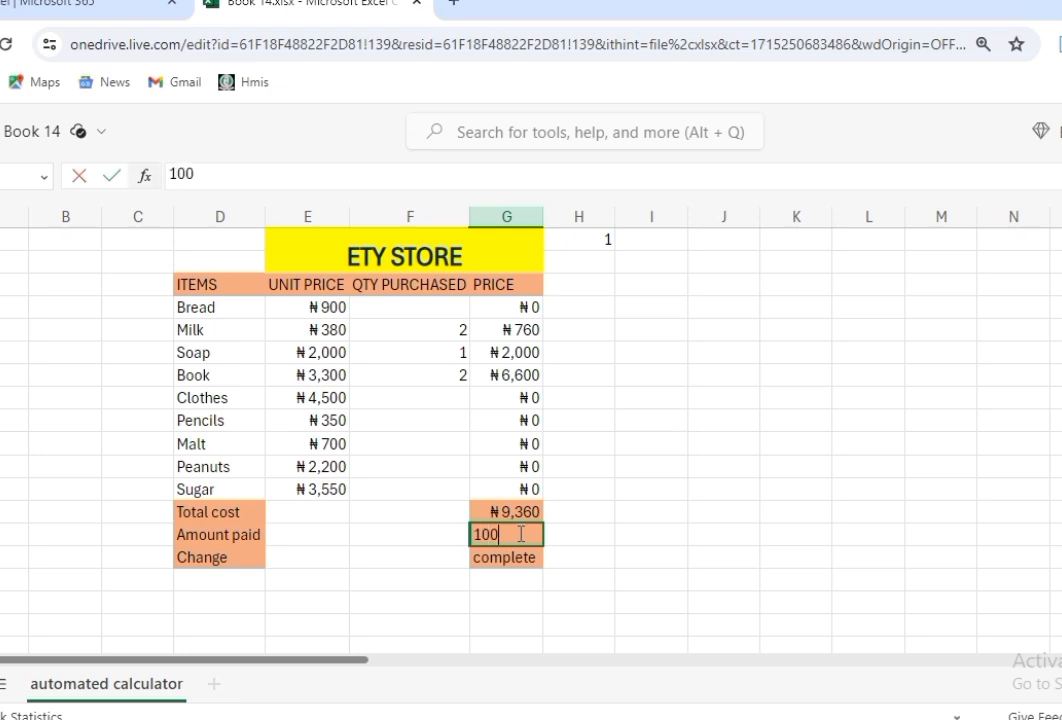
text(00)
click(554, 563)
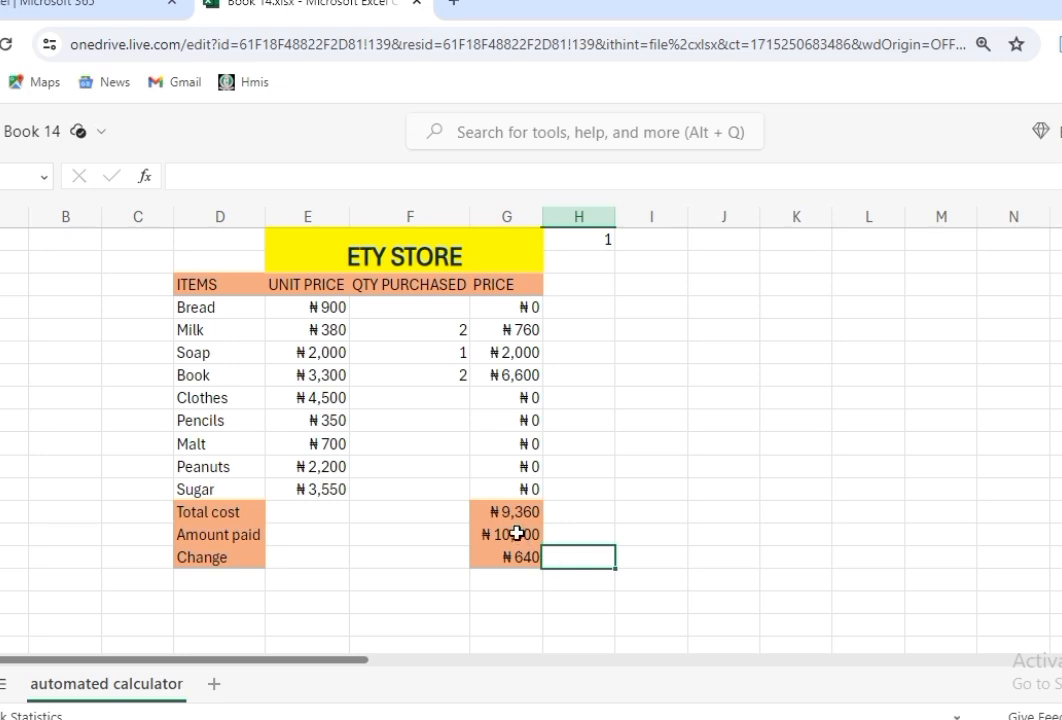
Step: Set the Amount paid to 7000 to test the nested Change formula with an insufficient payment
click(516, 534)
key(BackSpace)
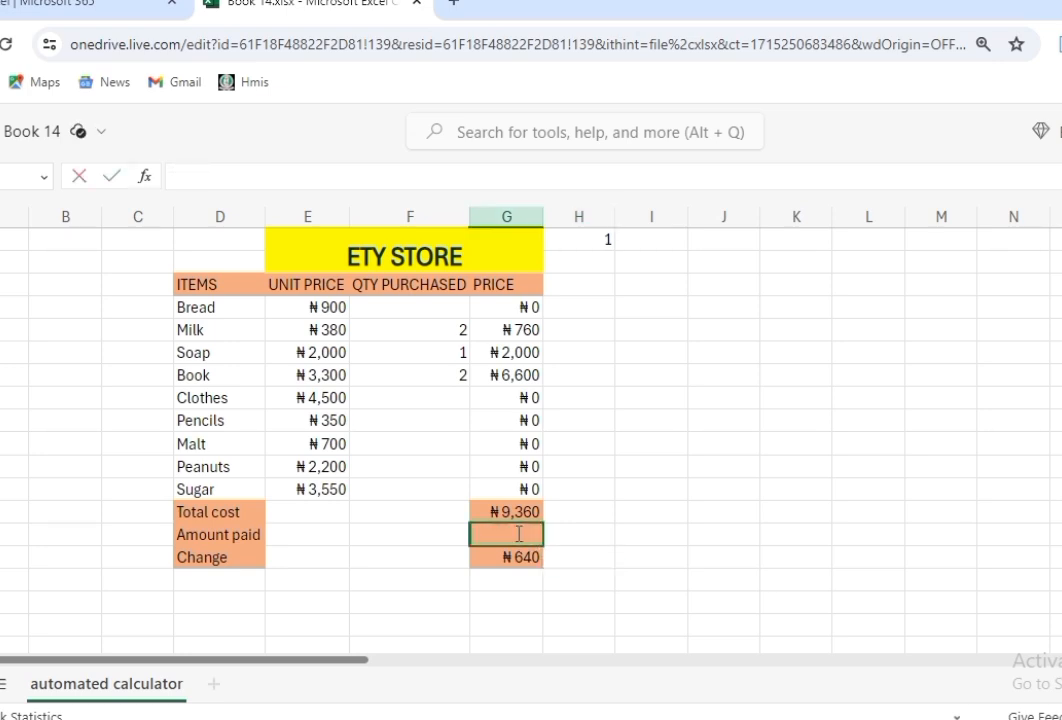
text(7000)
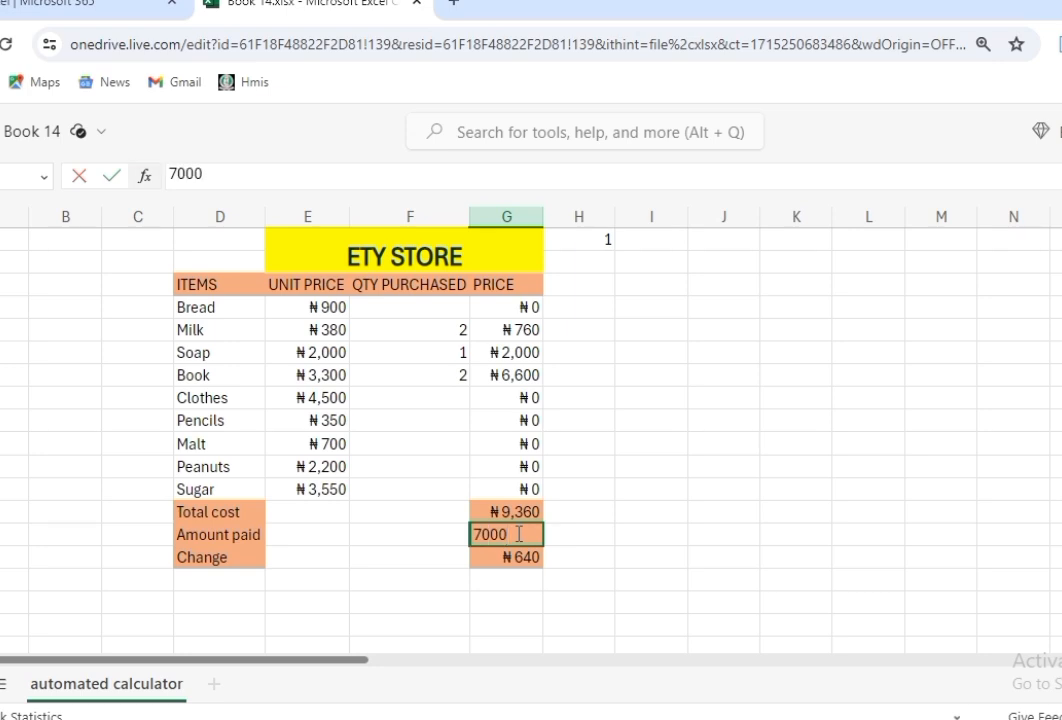
click(585, 564)
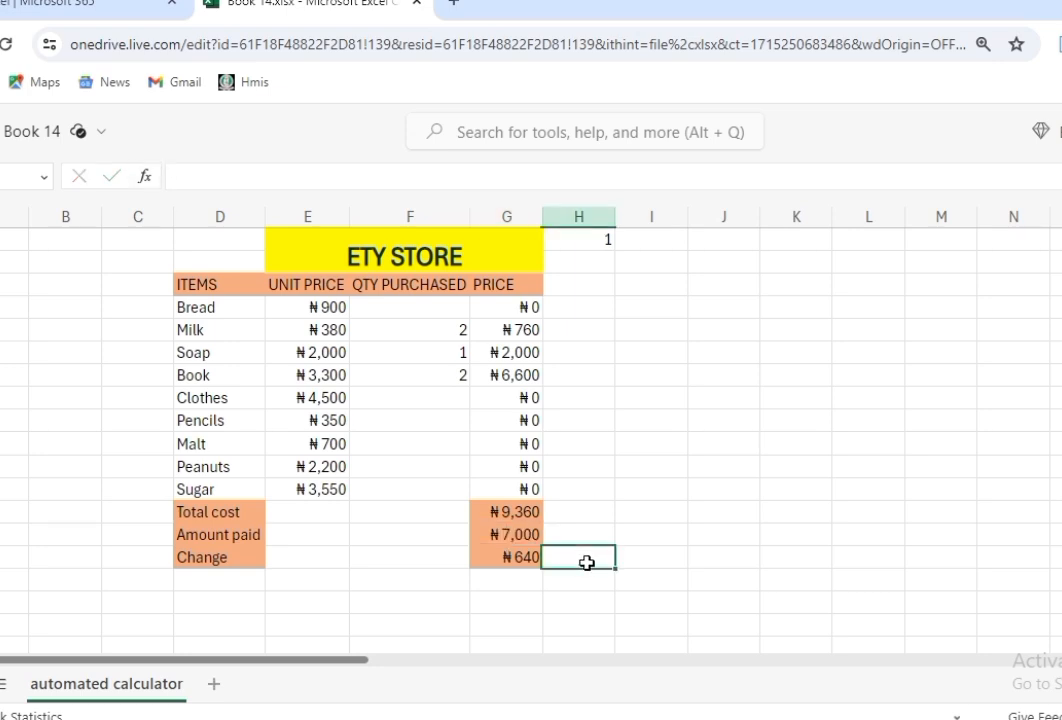